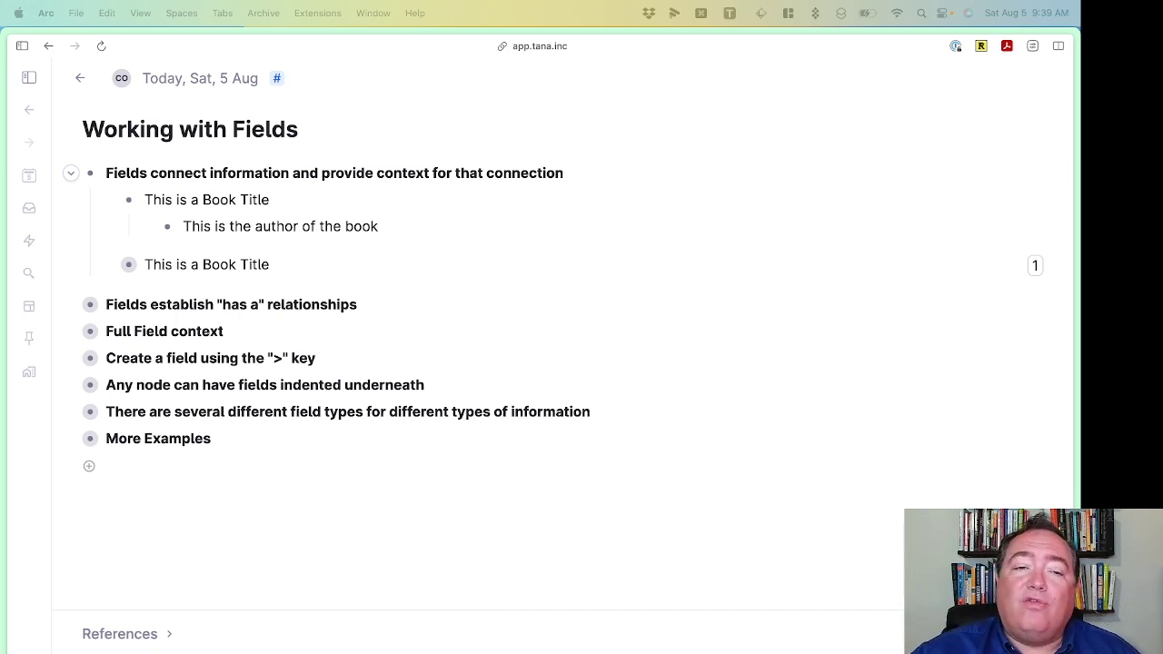
# Step: Highlight the placeholder book title and author lines in the first example
pyautogui.tripleClick(228, 202)
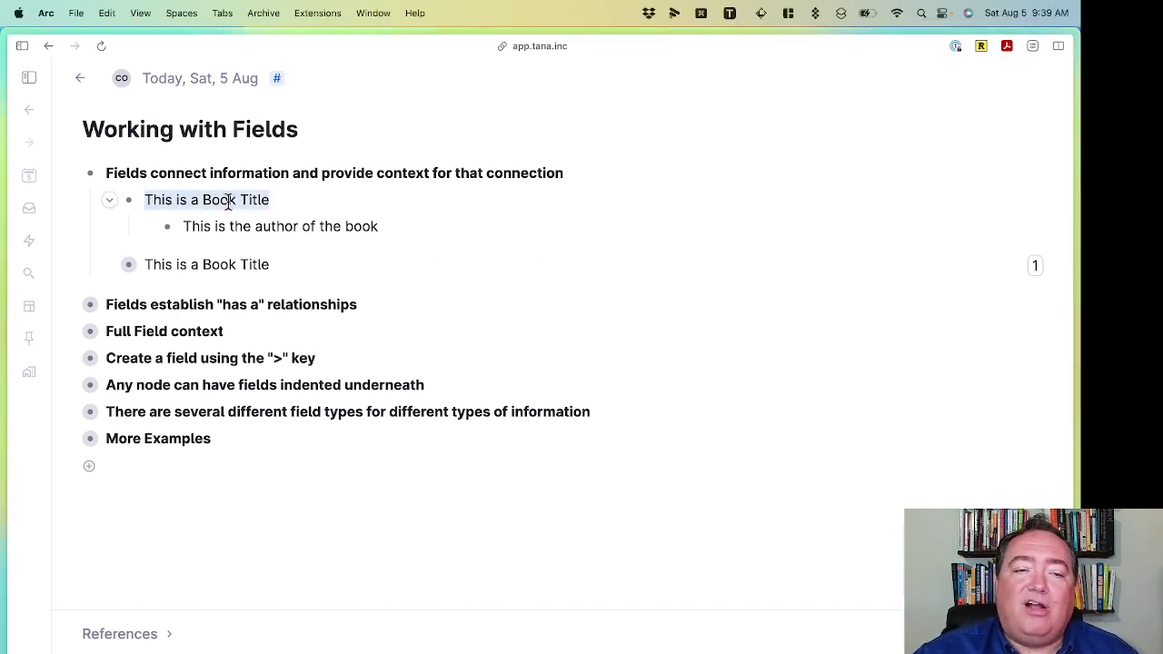
pyautogui.tripleClick(292, 235)
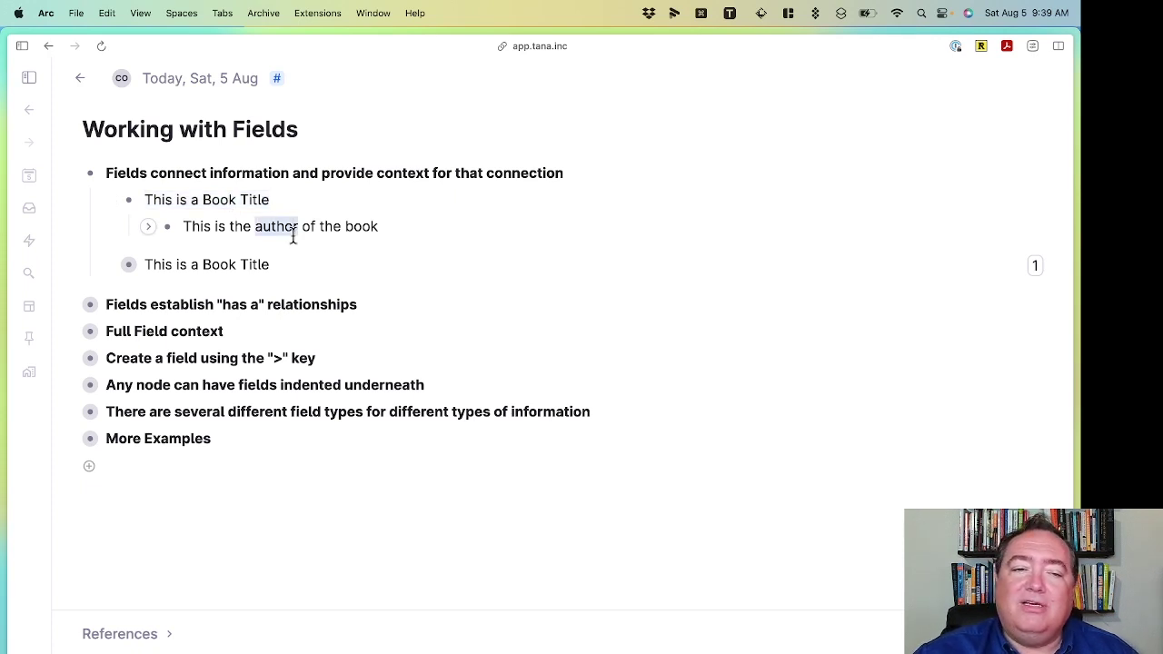
pyautogui.tripleClick(262, 203)
pyautogui.doubleClick(269, 225)
pyautogui.tripleClick(269, 226)
pyautogui.tripleClick(246, 200)
pyautogui.tripleClick(263, 235)
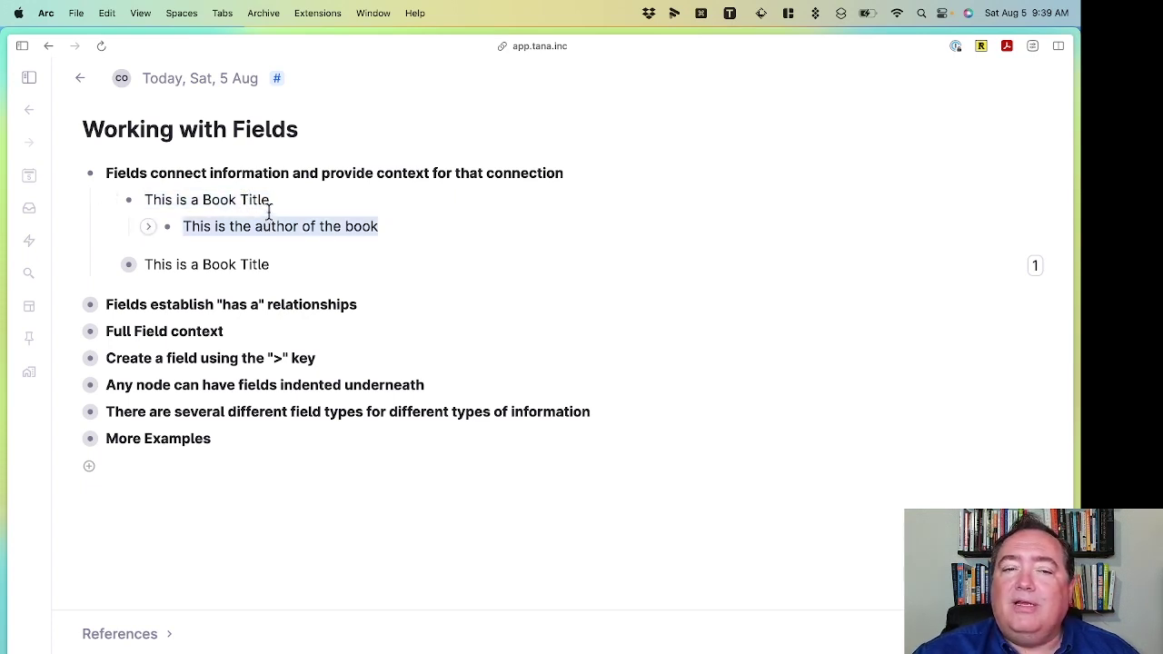
pyautogui.click(278, 200)
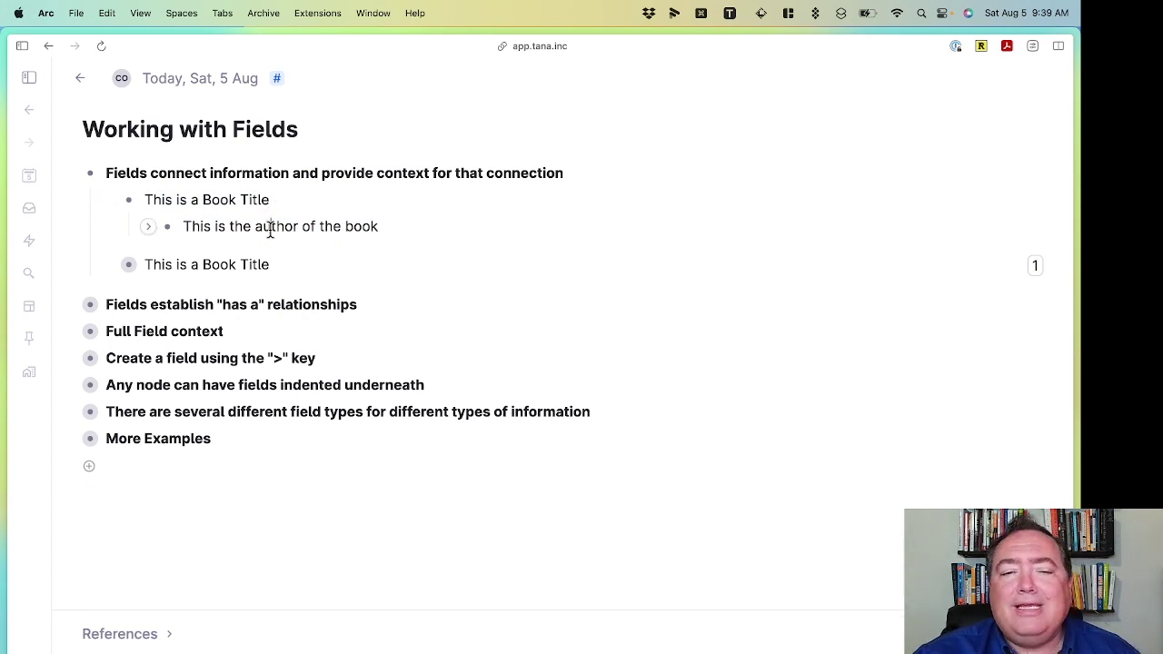
pyautogui.tripleClick(270, 229)
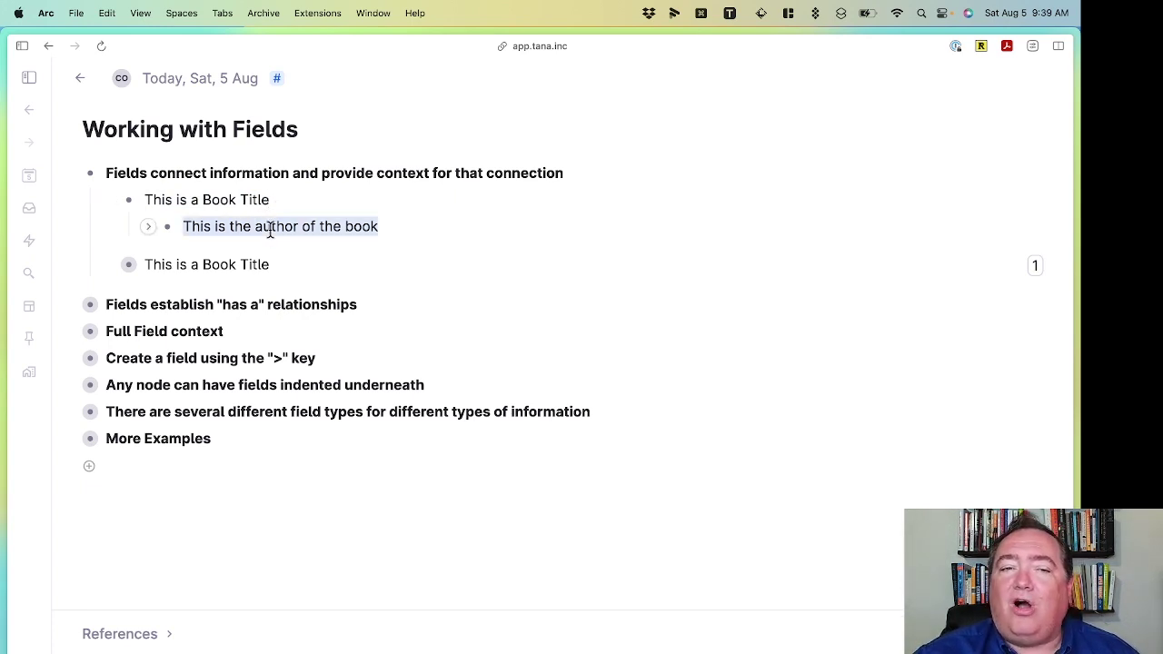
# Step: Replace the first example's placeholders with 'Atomic Habits' and 'James Clear'
pyautogui.tripleClick(259, 202)
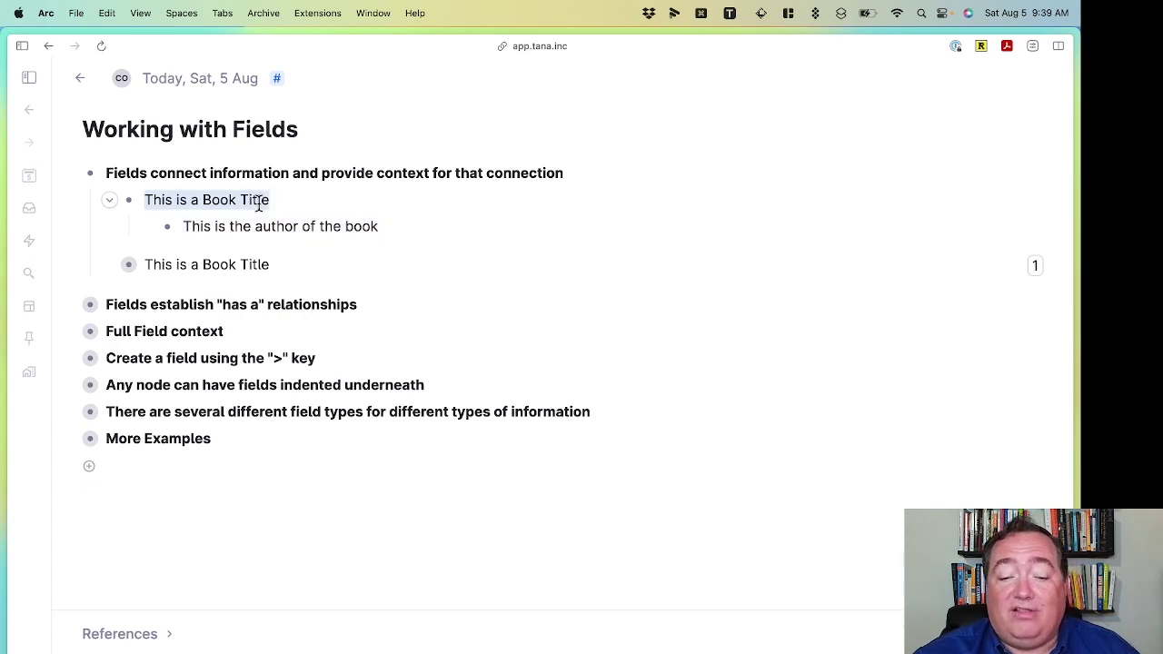
pyautogui.write('Atomic Habits')
pyautogui.press('Down')
pyautogui.hotkey('shift', 'End')
pyautogui.write('James Clear')
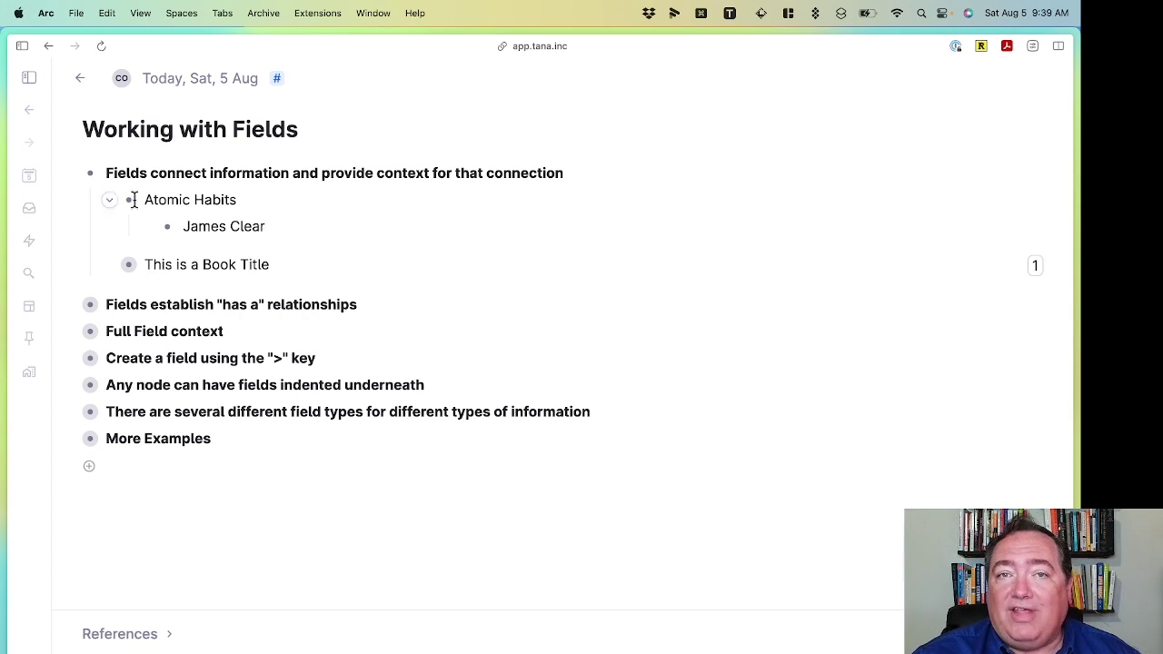
# Step: Expand the second example, rename it 'Atomic Habits' and set its Author field to 'James Clear'
pyautogui.click(107, 266)
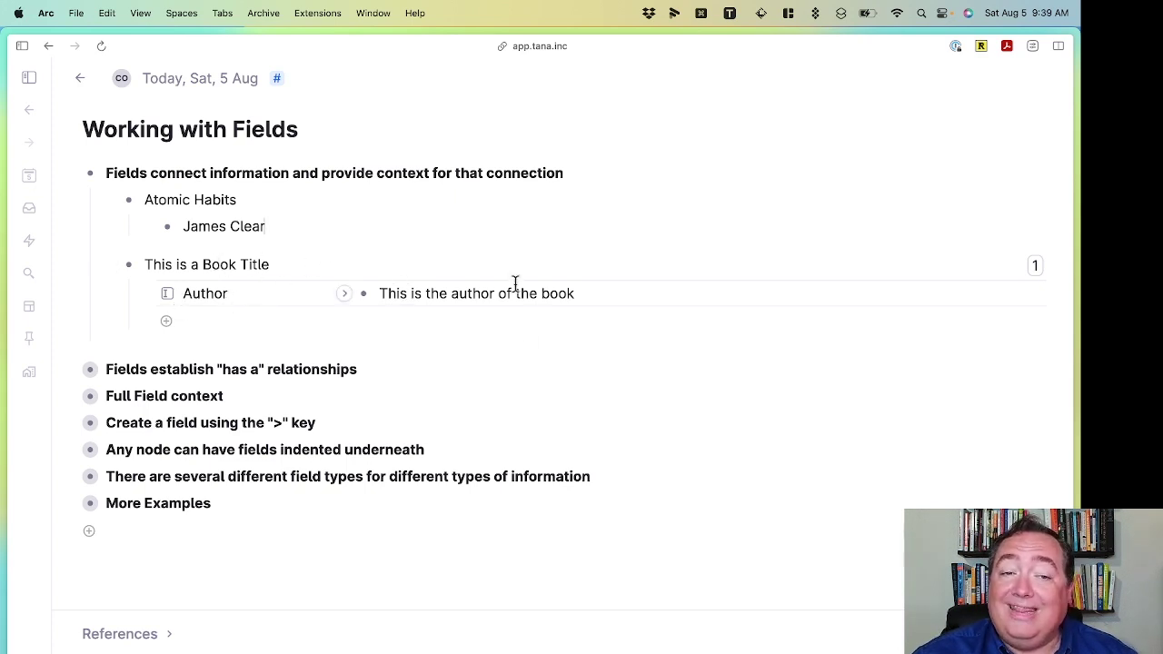
pyautogui.tripleClick(233, 267)
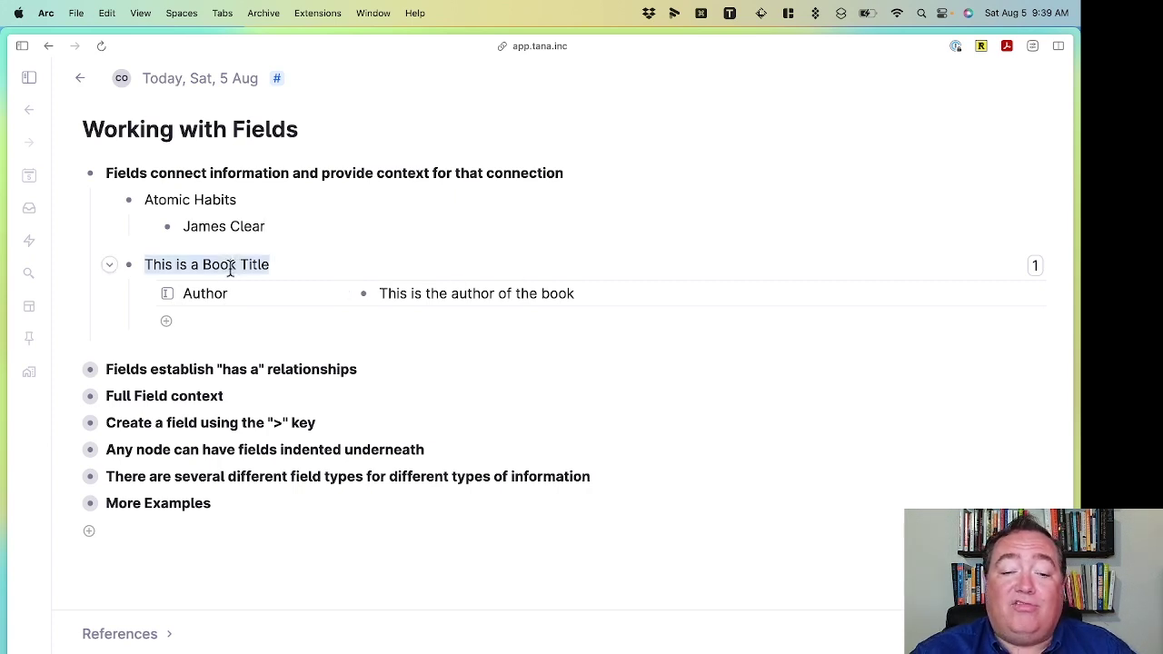
pyautogui.write('Atomc')
pyautogui.press('BackSpace')
pyautogui.write('ic Habits')
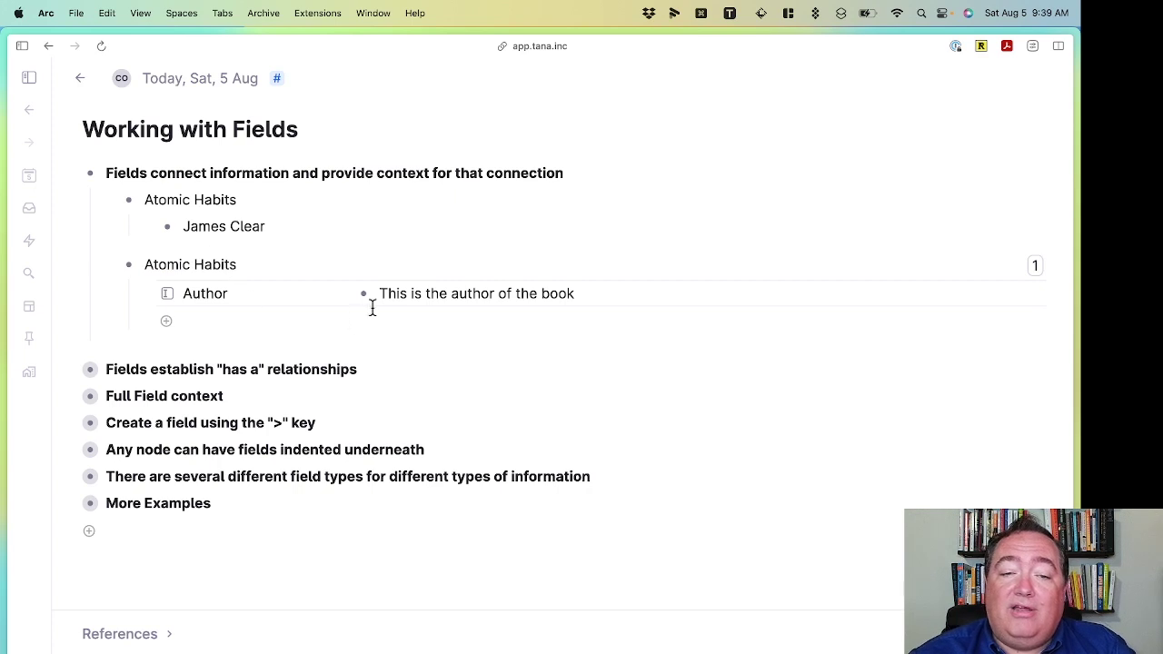
pyautogui.tripleClick(382, 293)
pyautogui.write('James Clear')
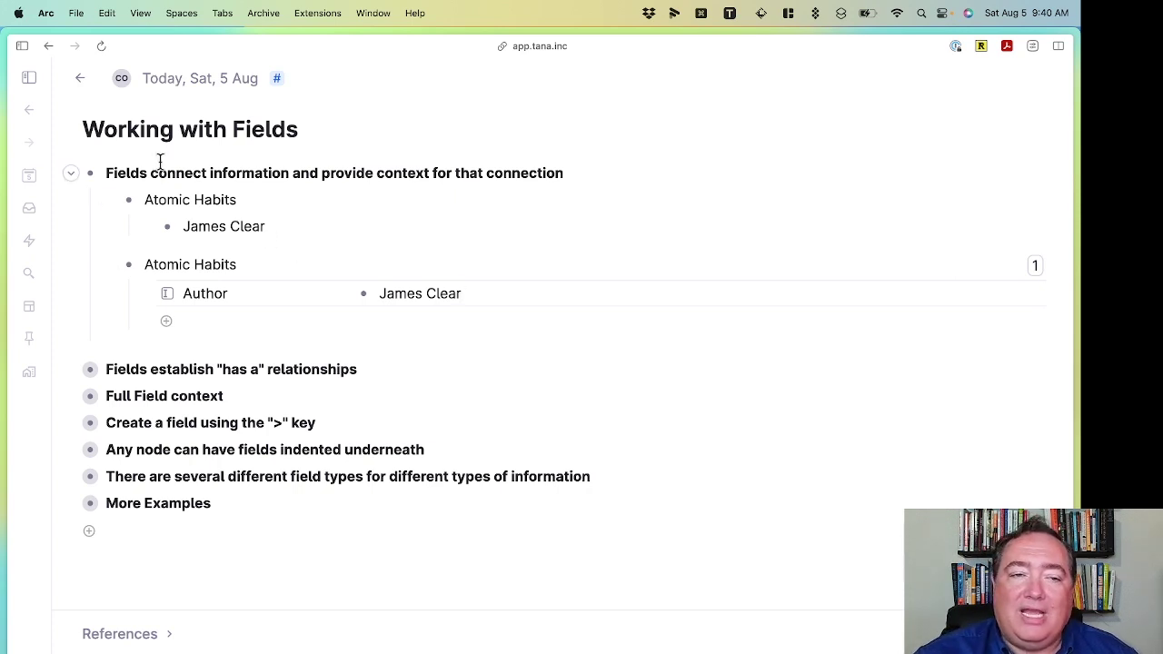
# Step: Fold the first point, expand the 'has a' point, and highlight Atomic Habits, Author and James Clear
pyautogui.click(70, 176)
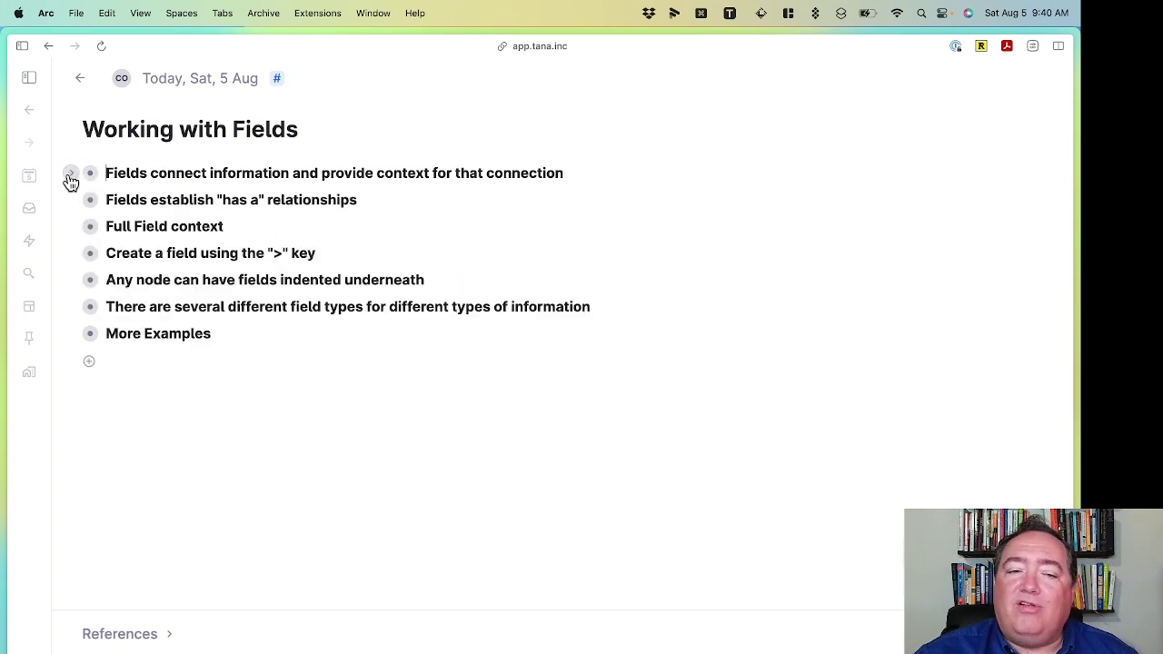
pyautogui.click(72, 200)
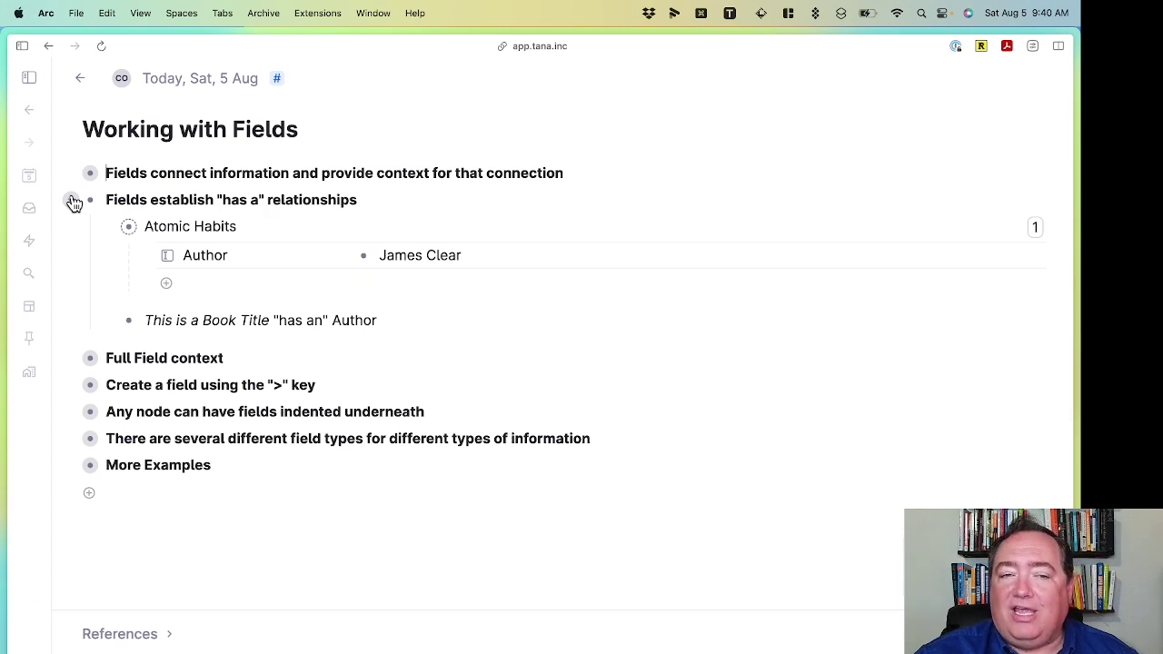
pyautogui.tripleClick(209, 233)
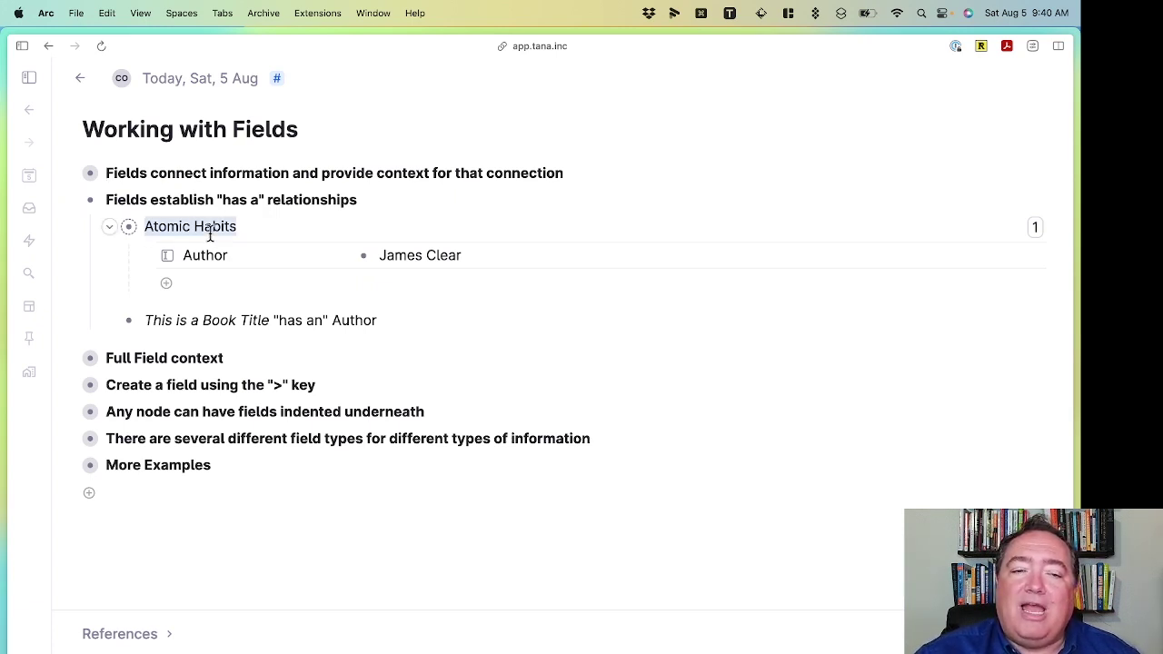
pyautogui.doubleClick(208, 257)
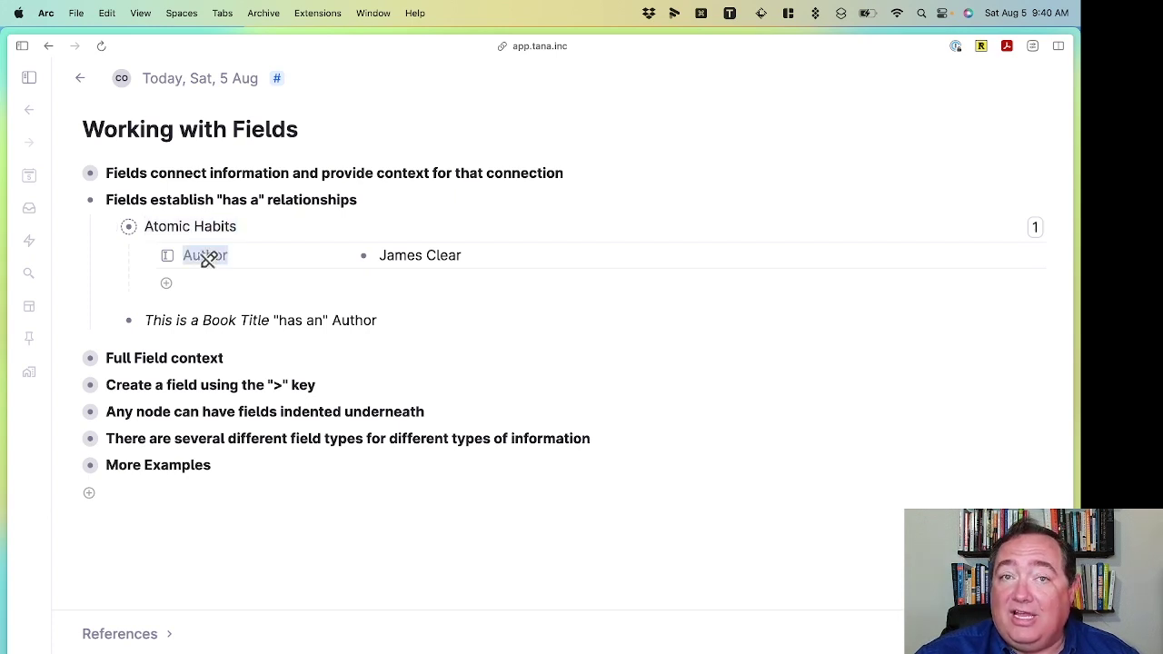
pyautogui.tripleClick(208, 225)
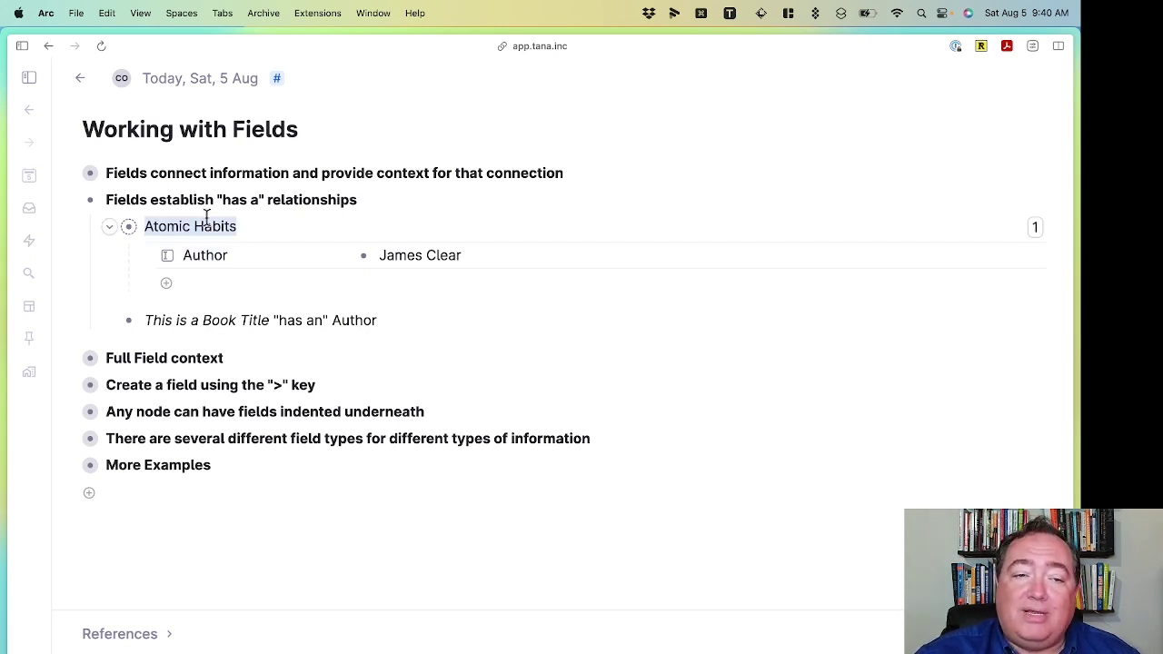
pyautogui.doubleClick(205, 258)
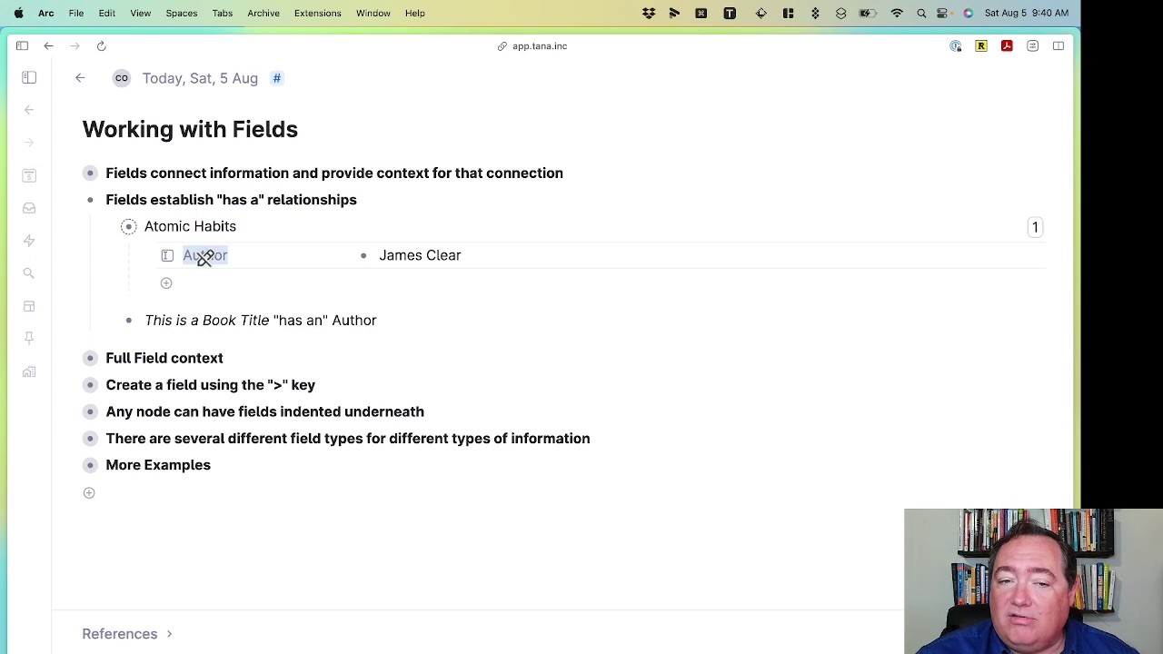
pyautogui.doubleClick(398, 251)
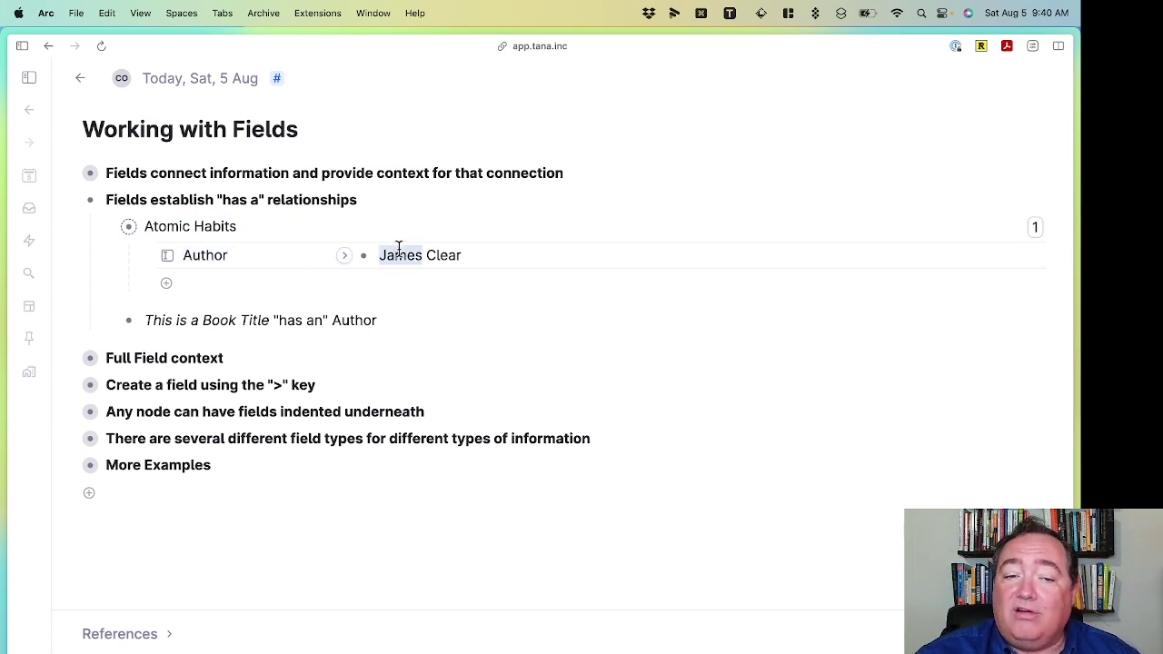
pyautogui.tripleClick(398, 250)
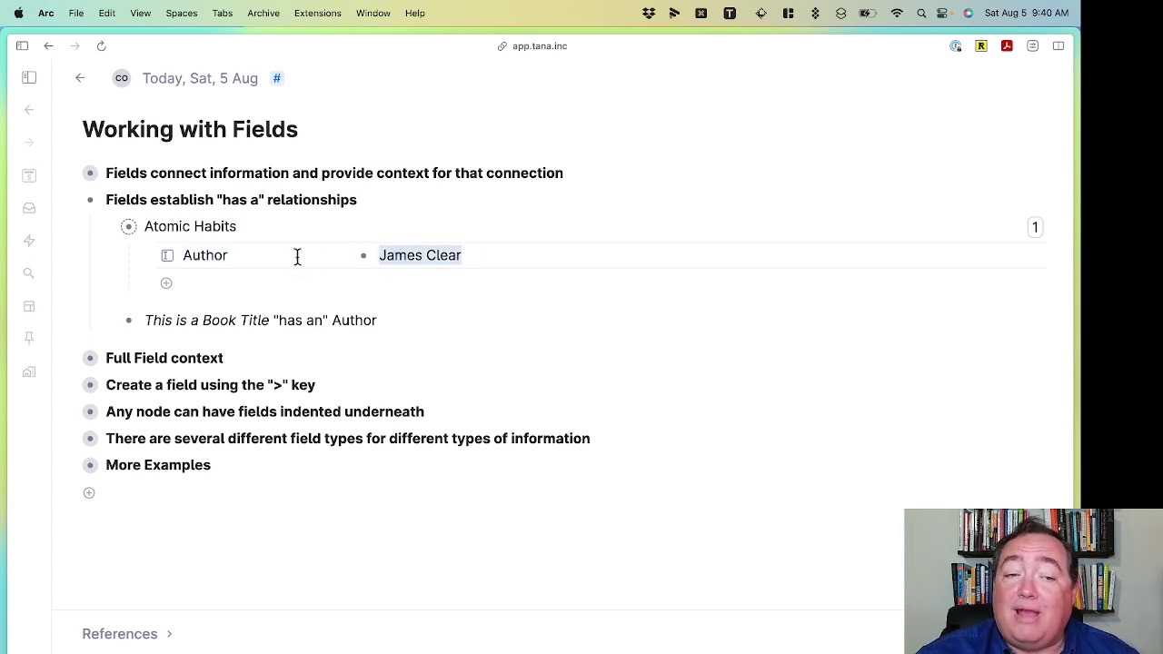
pyautogui.tripleClick(160, 319)
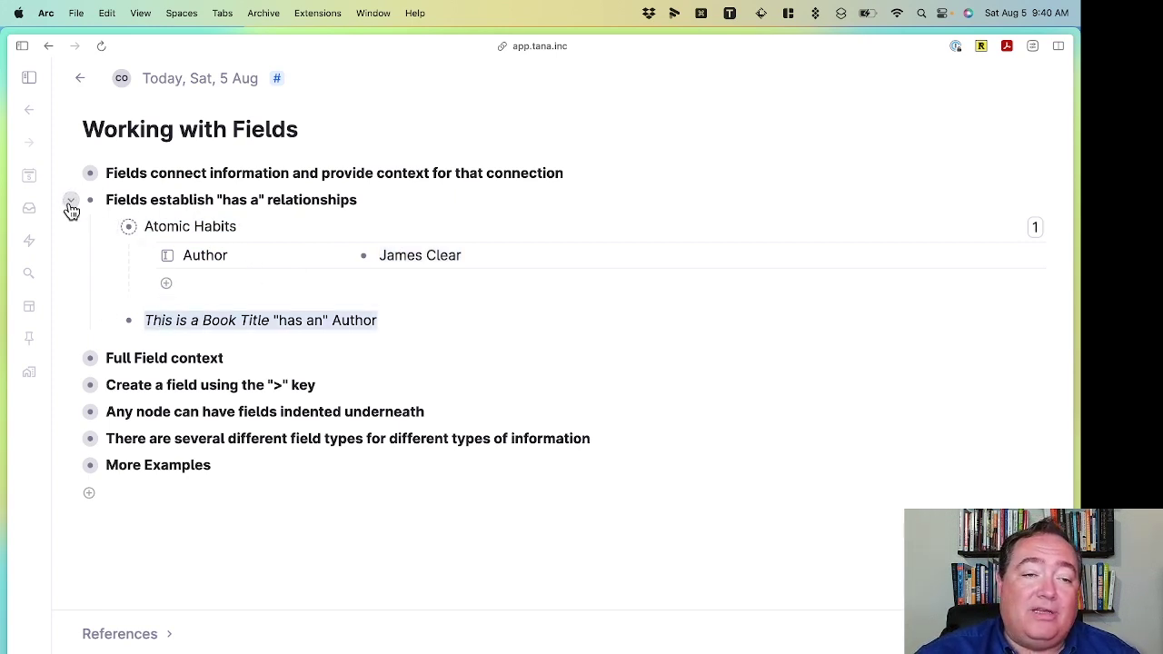
# Step: Collapse the 'has a' point and expand Full Field context down to A Tale of Two Cities' Author field
pyautogui.click(71, 207)
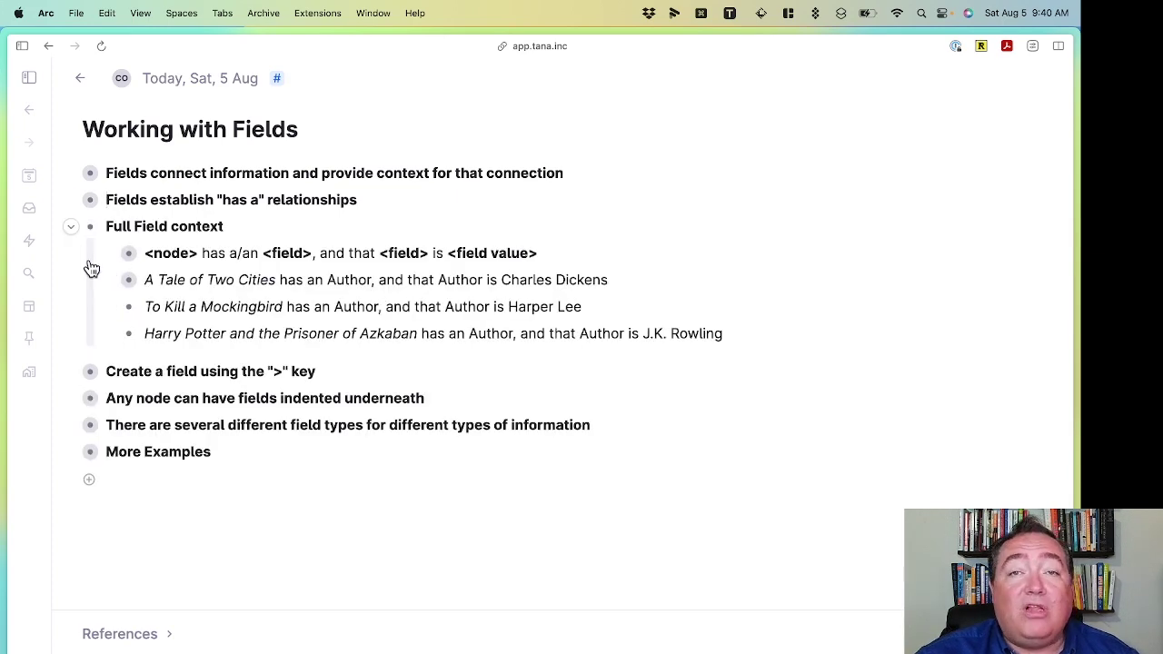
pyautogui.click(108, 254)
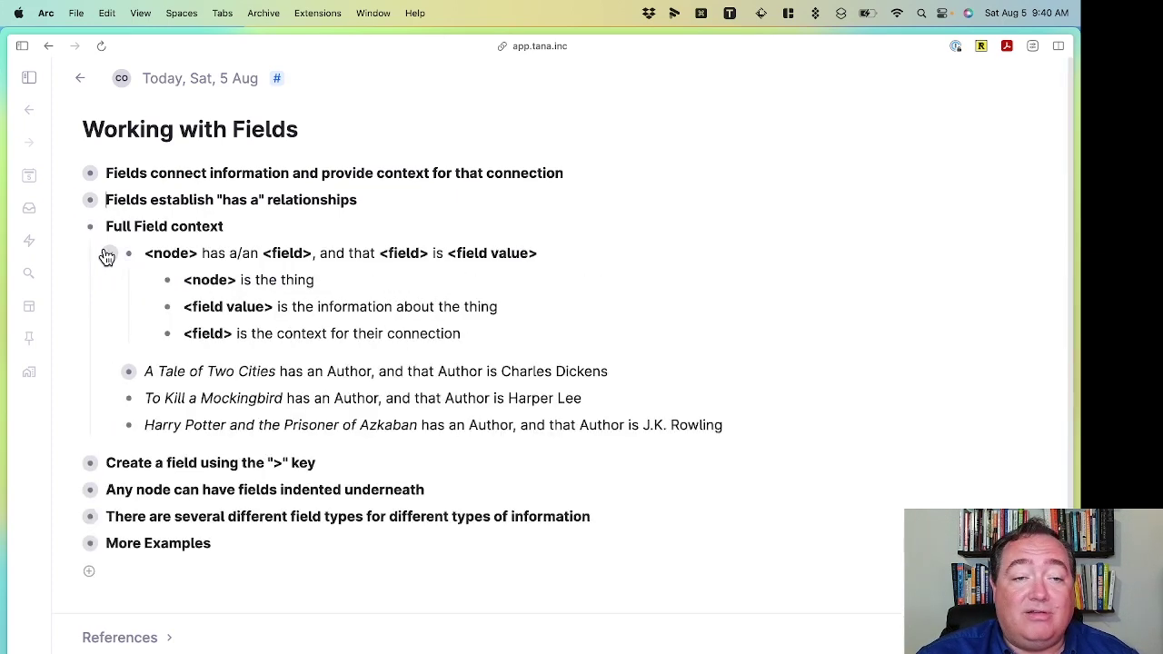
pyautogui.click(113, 372)
pyautogui.write('A Tale of Two Cities')
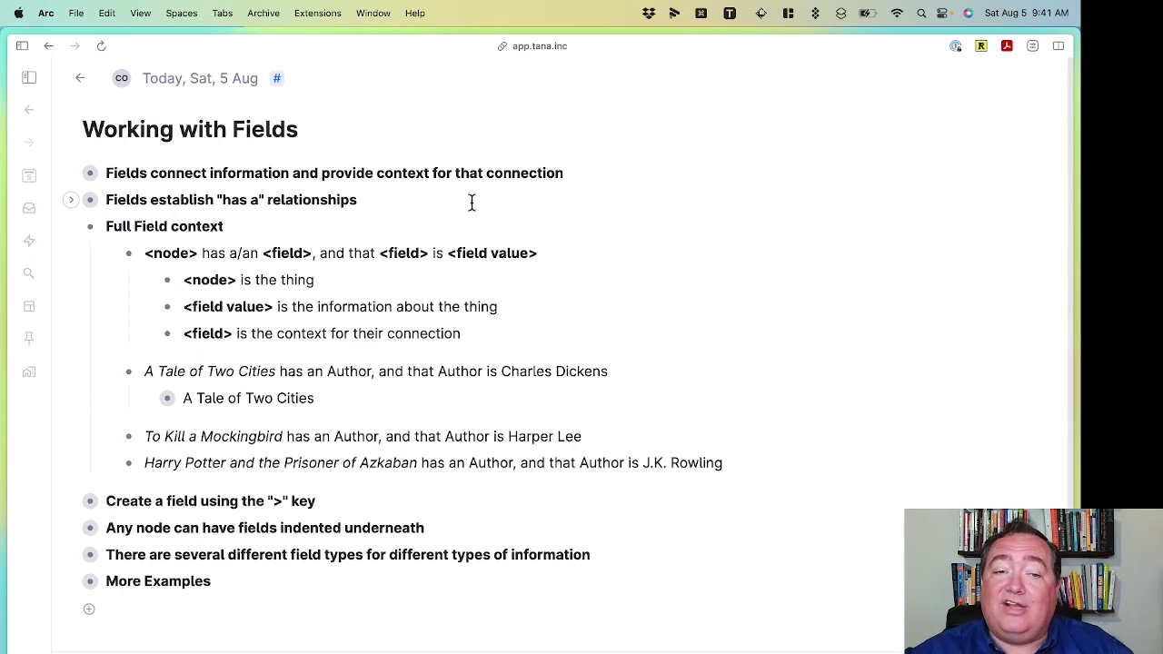
pyautogui.click(148, 398)
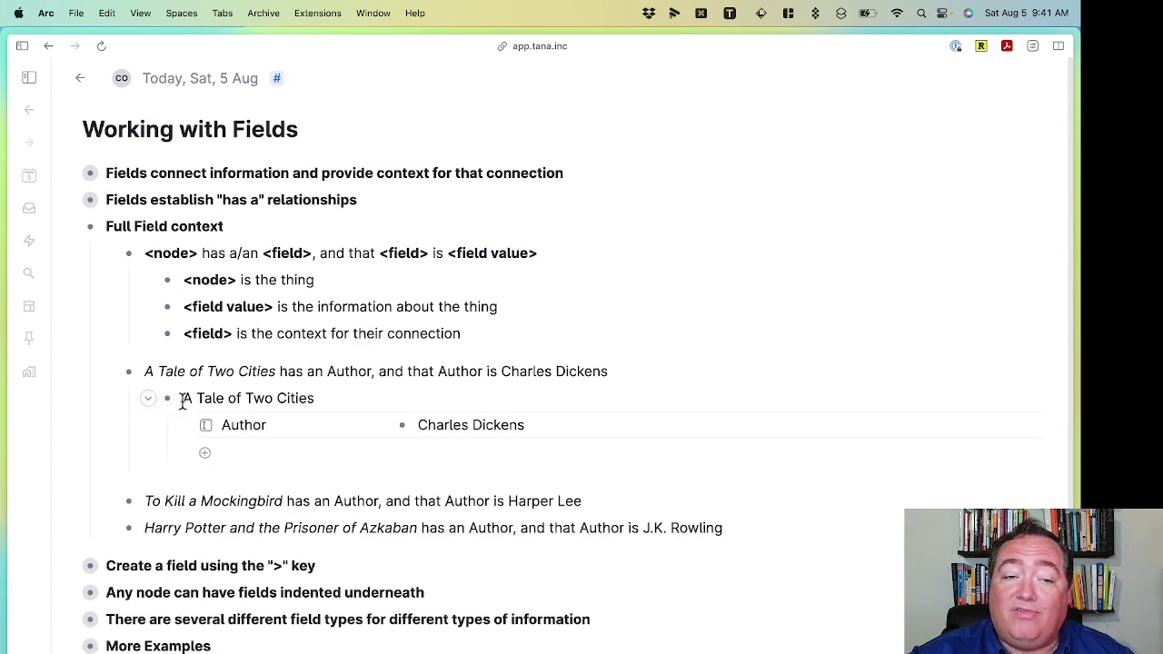
# Step: Highlight the A Tale of Two Cities node, its Author field name and the Charles Dickens value
pyautogui.tripleClick(188, 398)
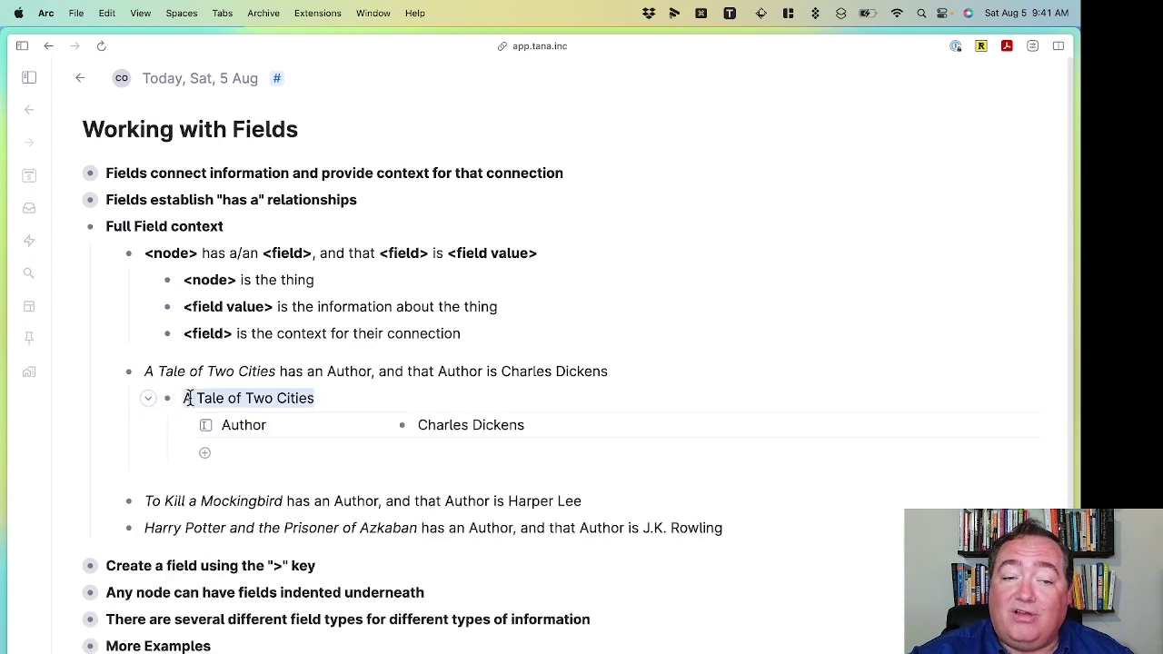
pyautogui.doubleClick(247, 424)
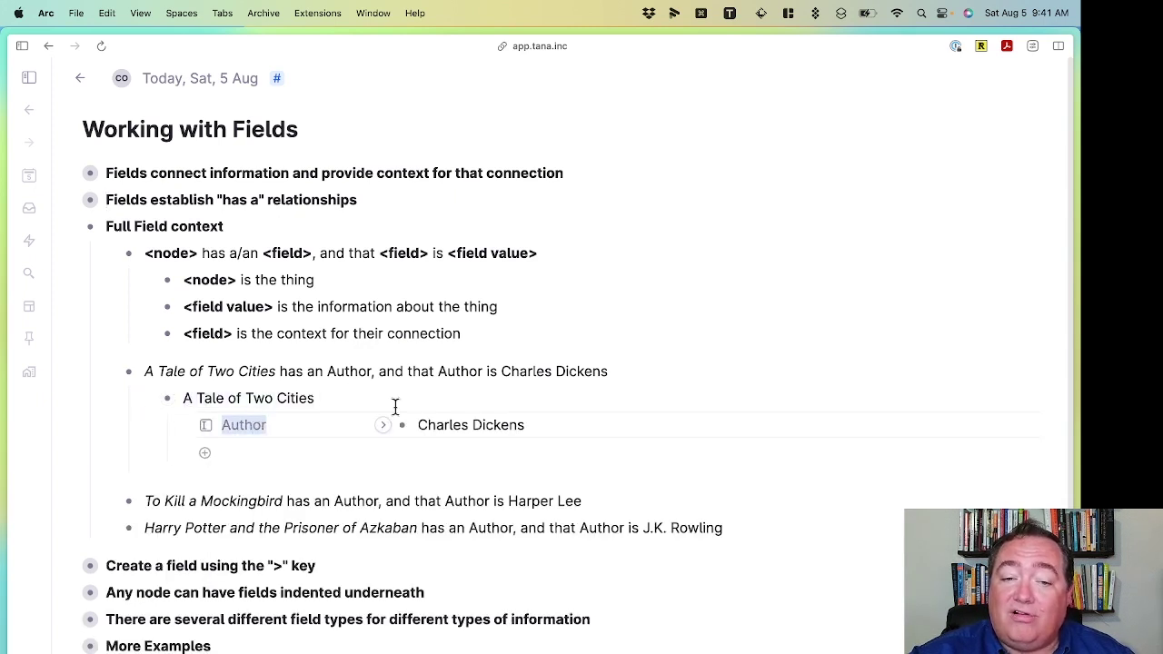
pyautogui.doubleClick(442, 421)
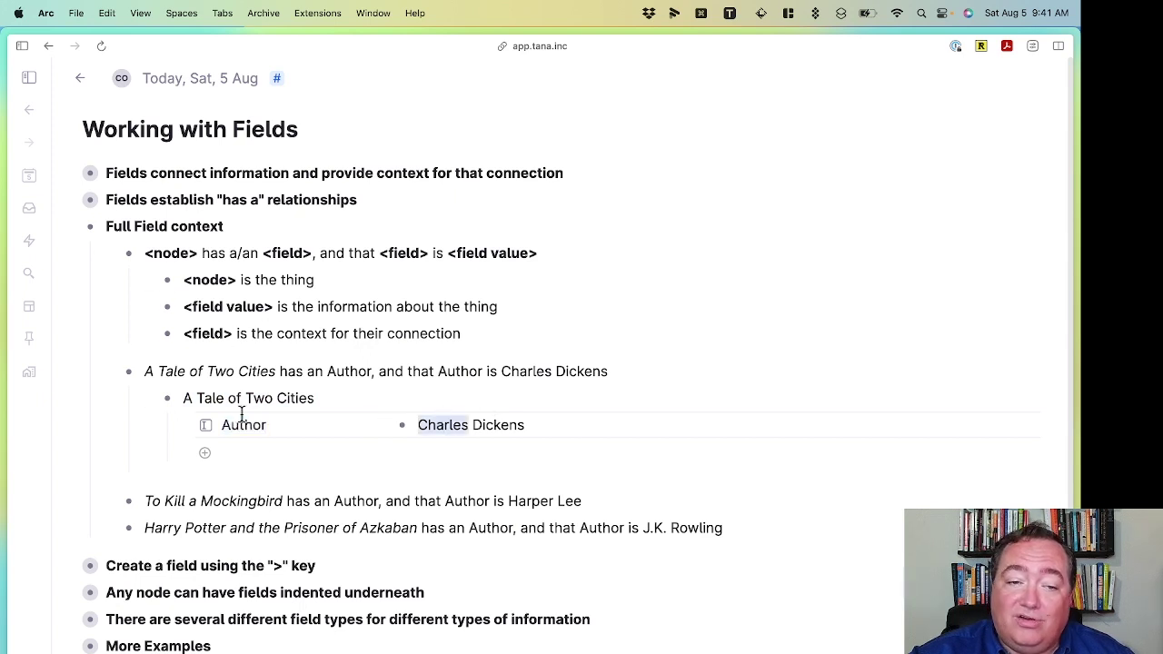
pyautogui.tripleClick(239, 398)
pyautogui.doubleClick(235, 424)
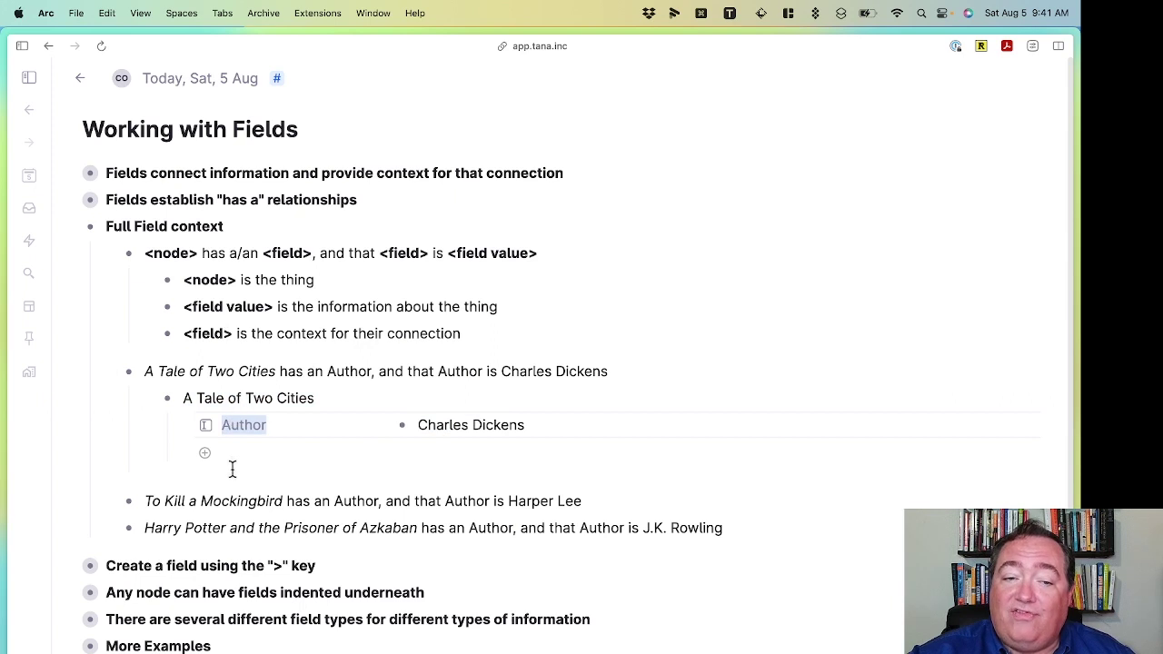
pyautogui.tripleClick(449, 425)
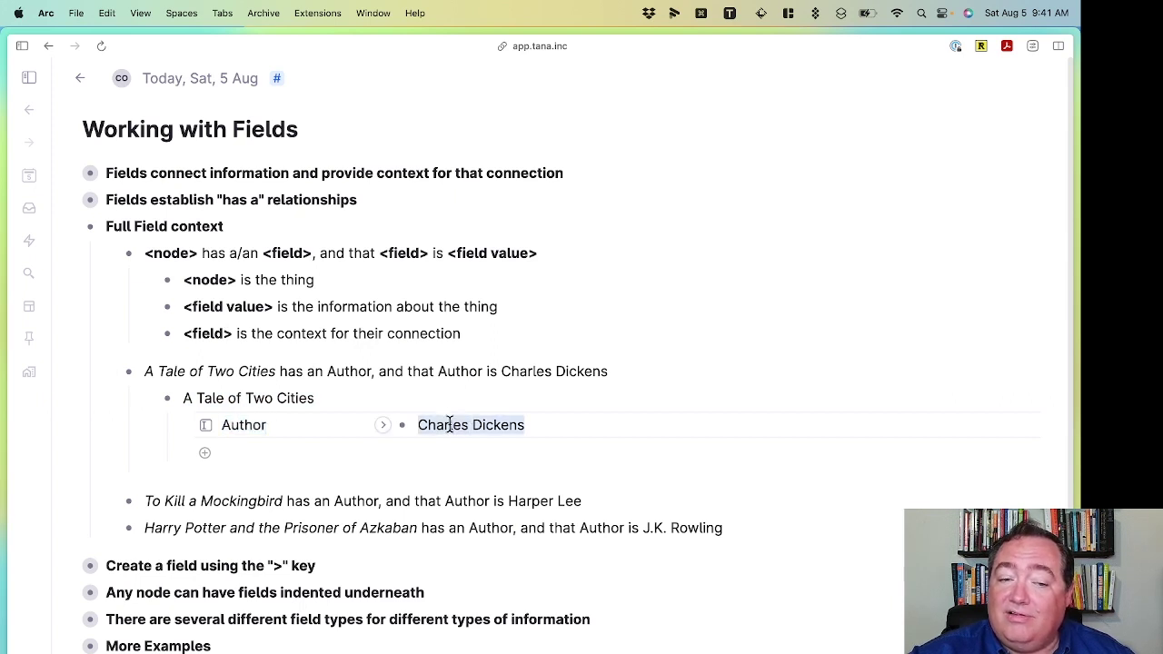
# Step: Add a 'To Kill a Mockingbird' child node with an Author field of Harper Lee
pyautogui.click(110, 502)
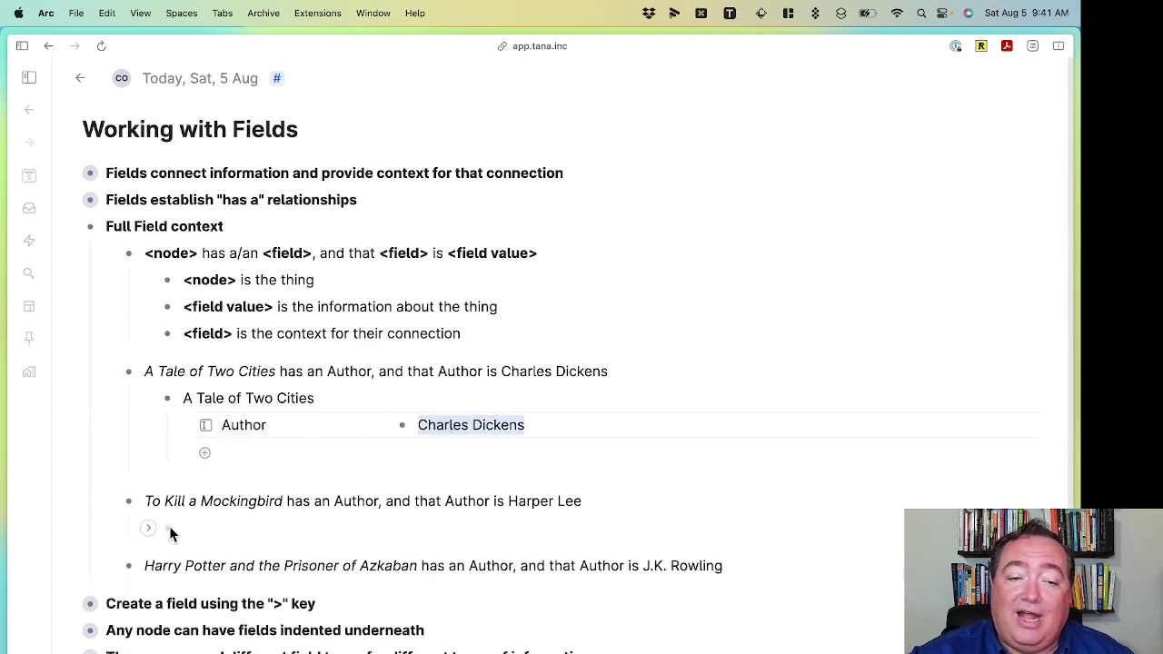
pyautogui.click(236, 528)
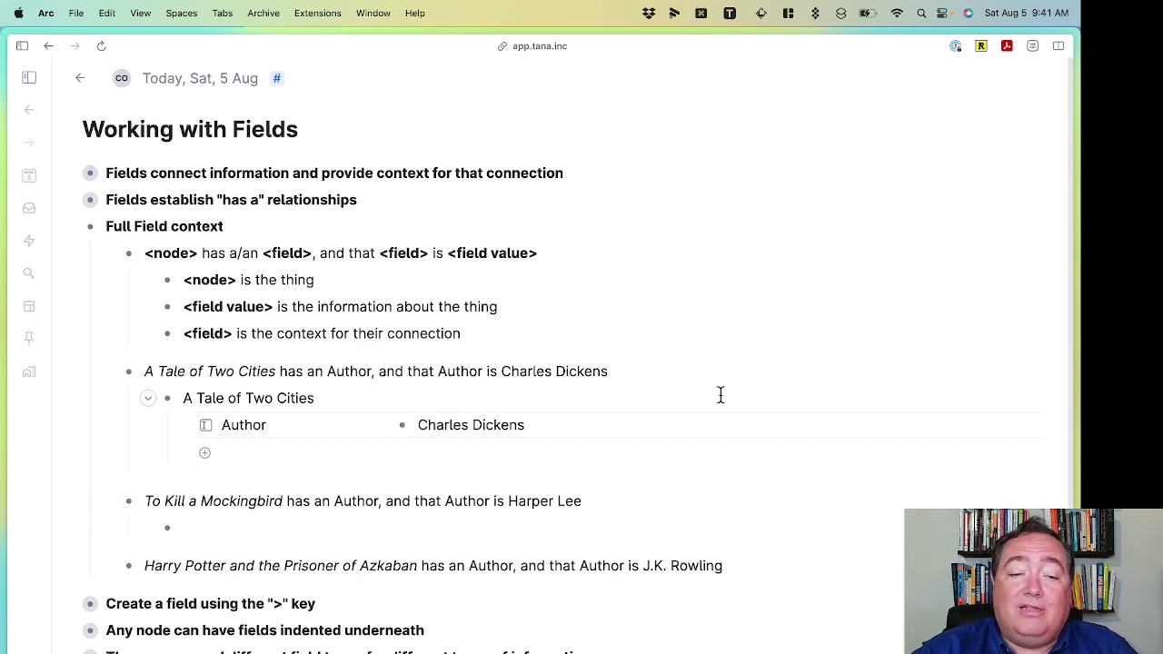
pyautogui.write('To Kill')
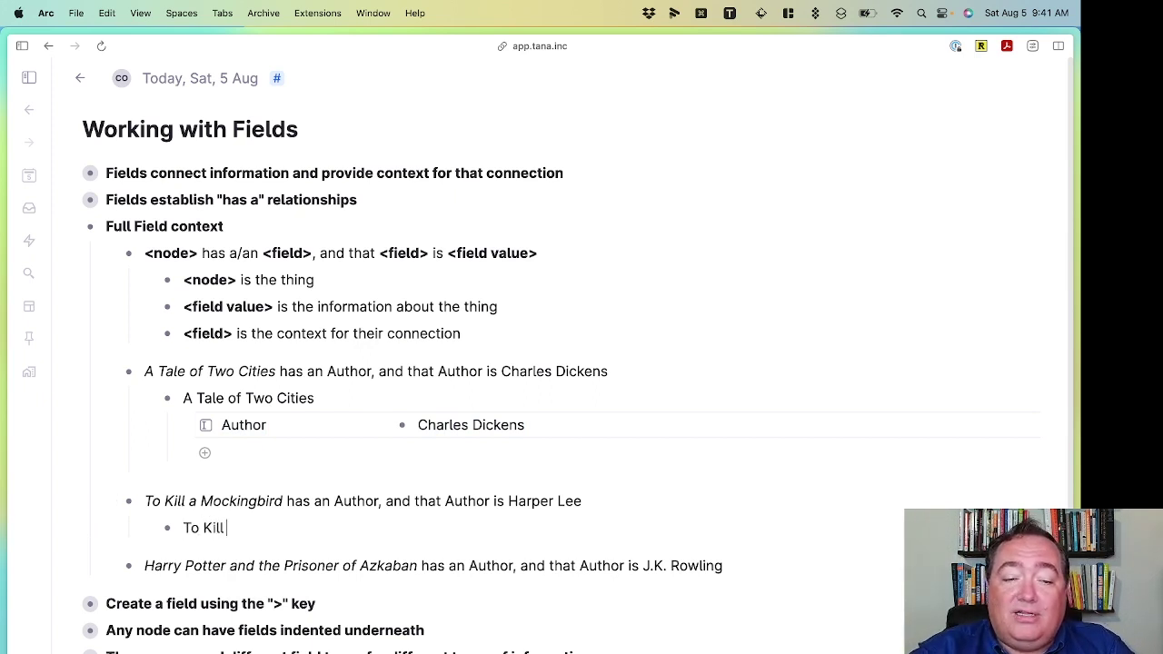
pyautogui.write(' a Mockingbird')
pyautogui.press('Return')
pyautogui.press('Tab')
pyautogui.write('>')
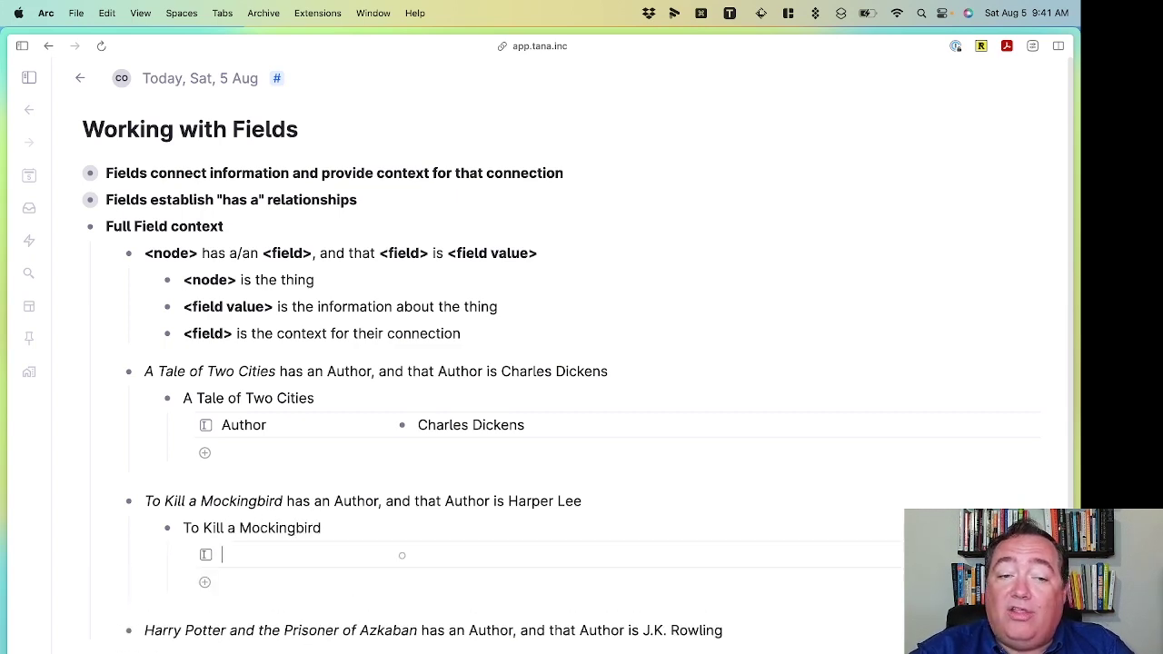
pyautogui.write('Aut')
pyautogui.press('Return')
pyautogui.press('Return')
pyautogui.write('per')
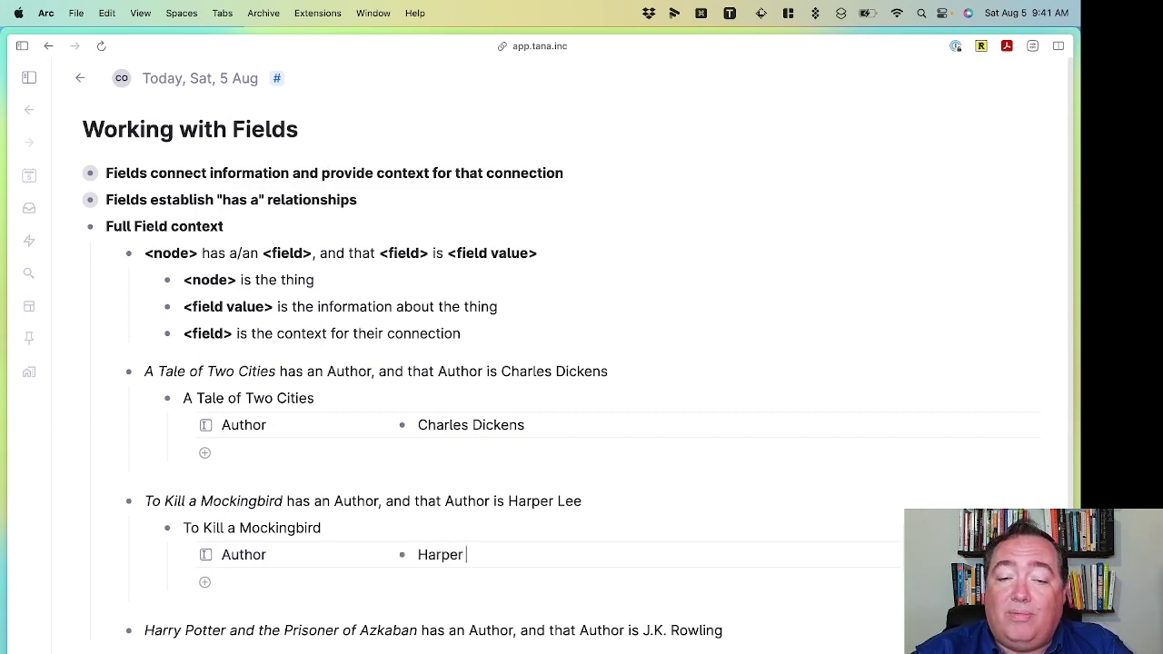
pyautogui.write('ees')
pyautogui.press('BackSpace')
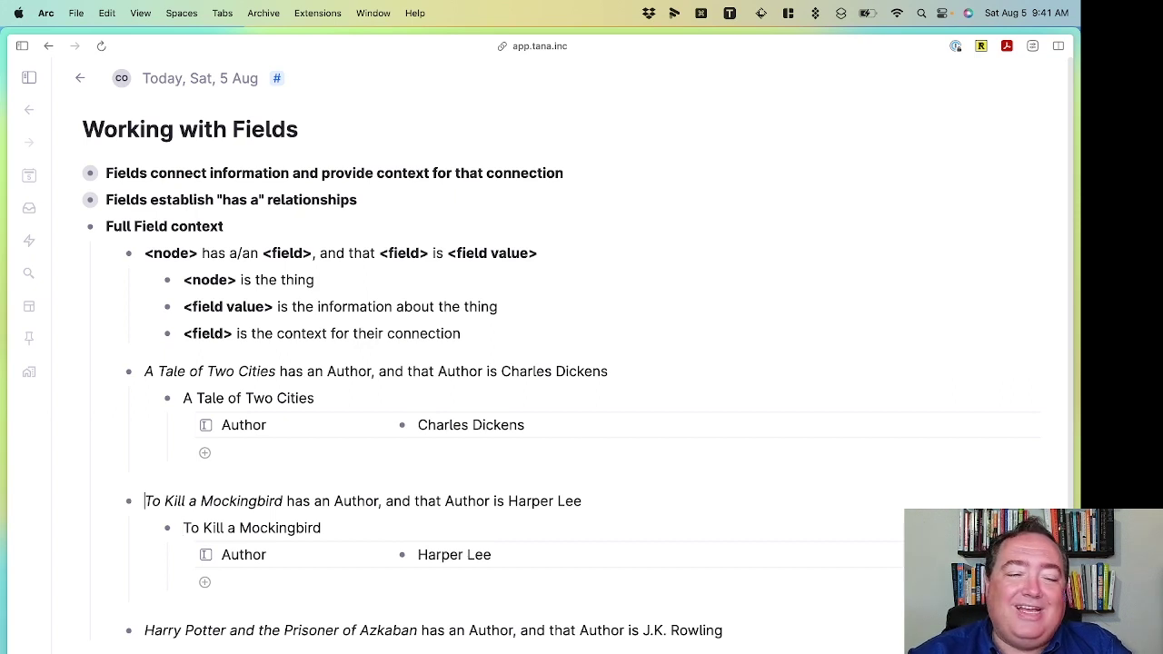
# Step: Add a 'Harry Potter and the Prisoner of Azkaban' child node with Author J.K. Rowling
pyautogui.scroll(-3, 797, 372)
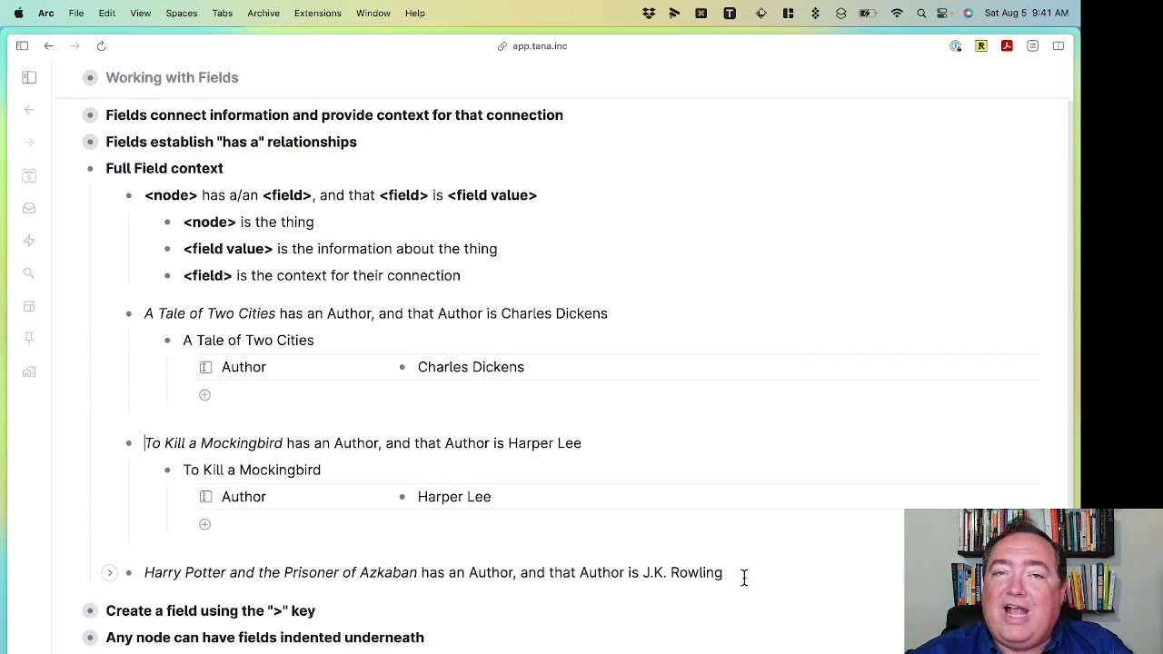
pyautogui.click(739, 579)
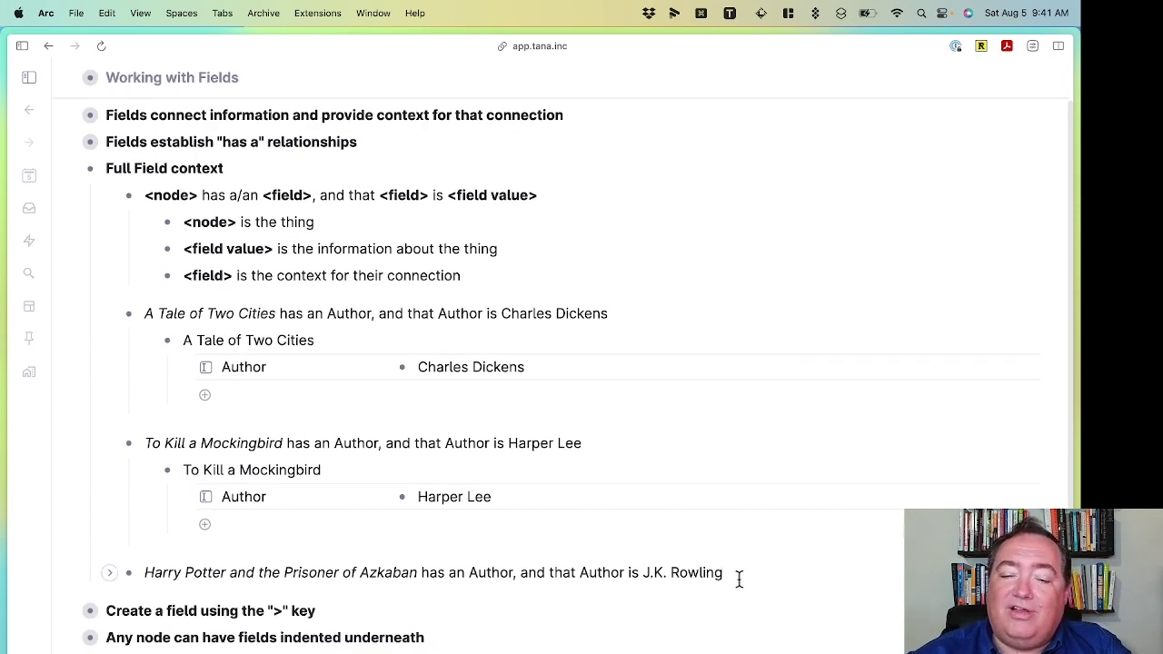
pyautogui.press('Return')
pyautogui.press('Tab')
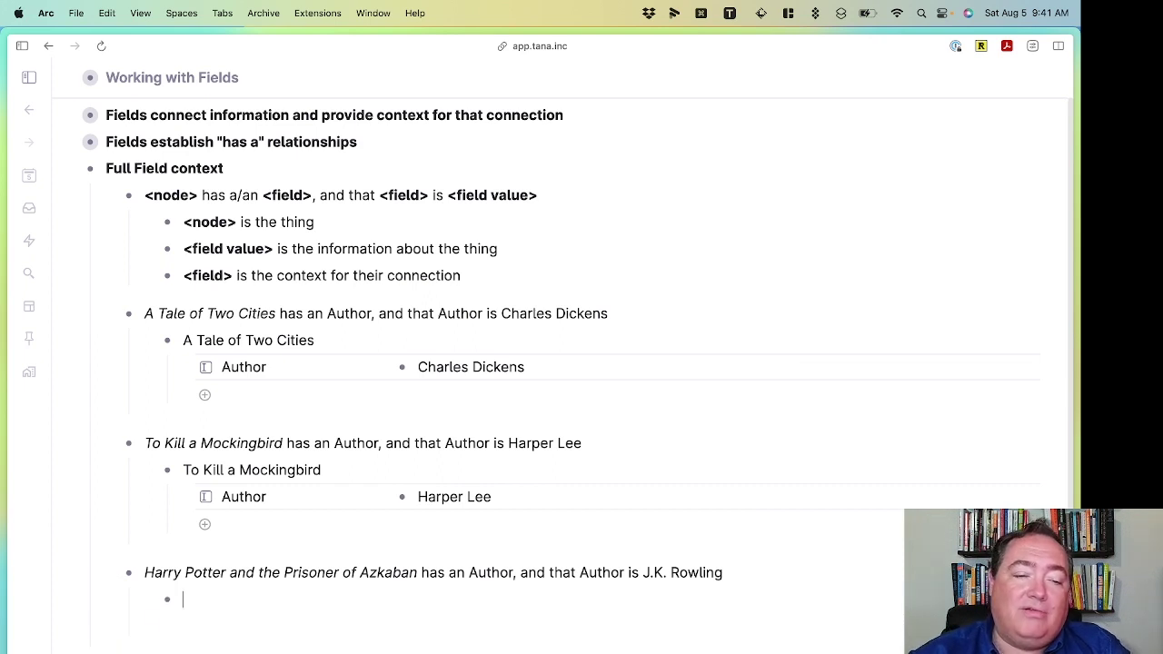
pyautogui.write('arry Potterand the Prisoner of Azkaban')
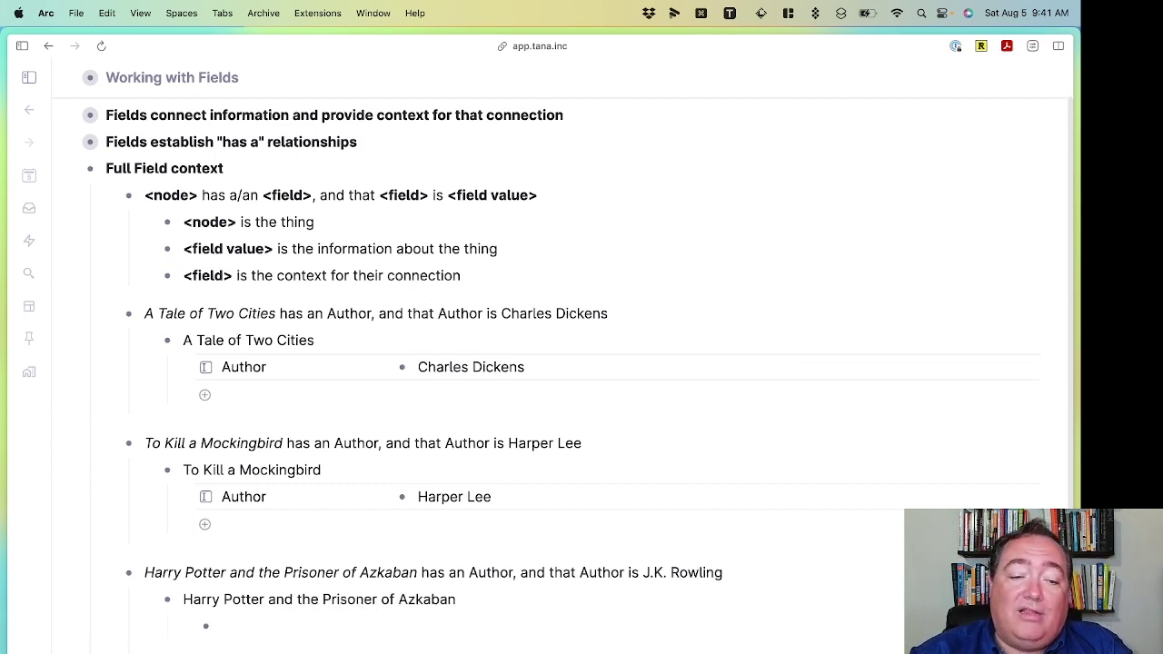
pyautogui.write('>')
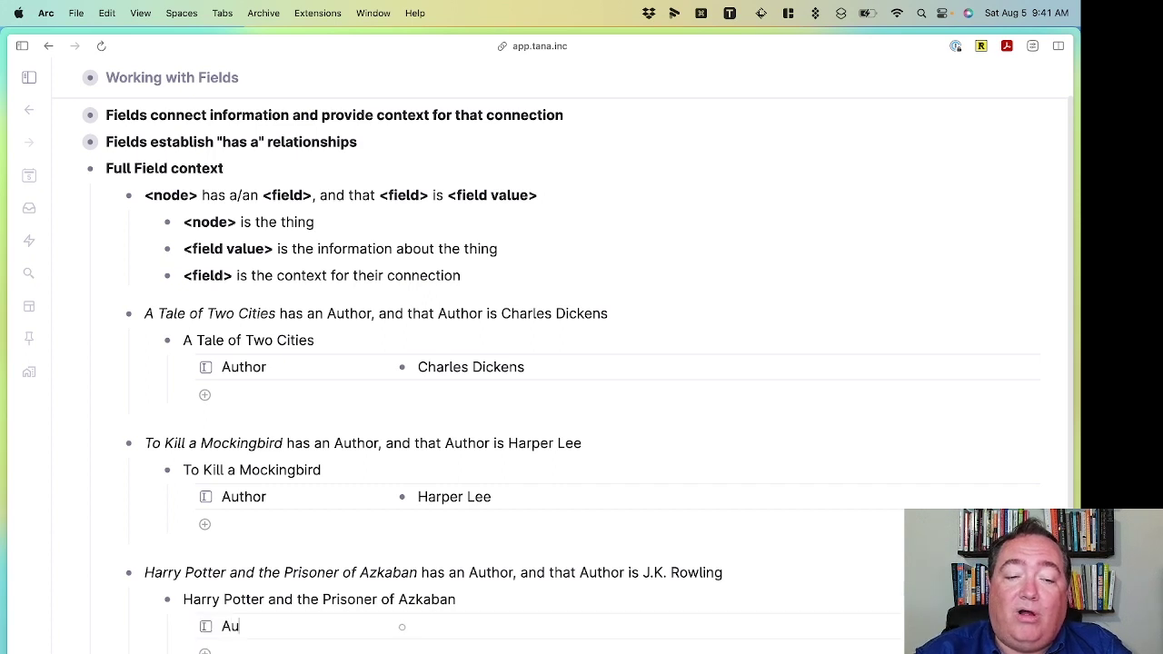
pyautogui.write('Au')
pyautogui.press('Return')
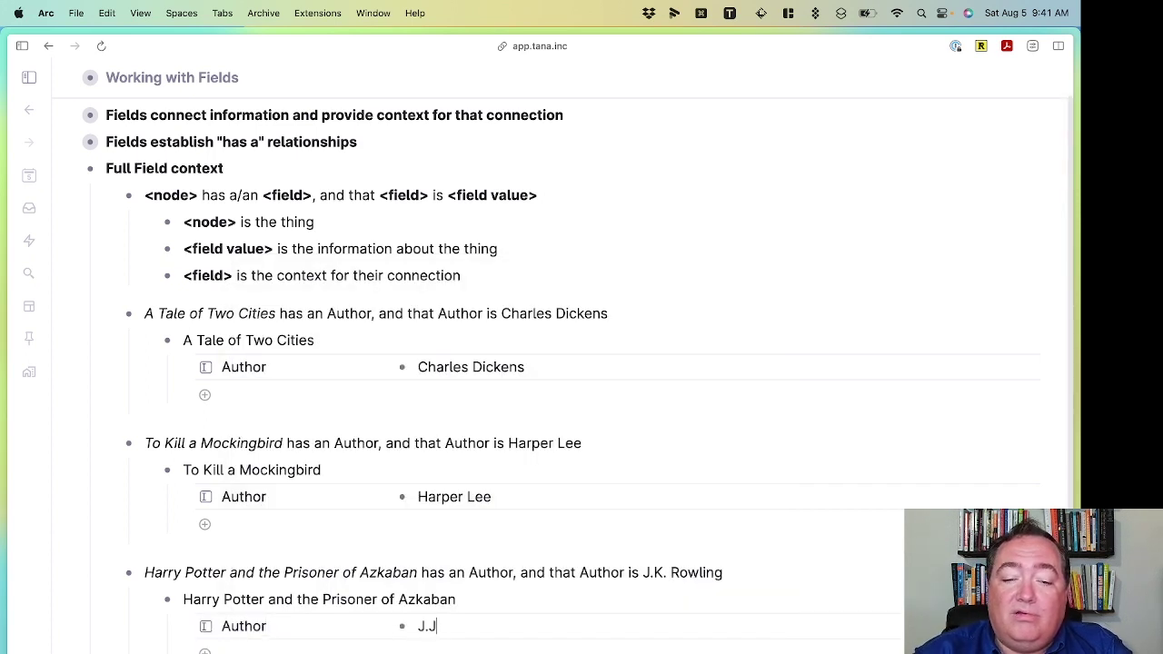
pyautogui.write('. Rowling')
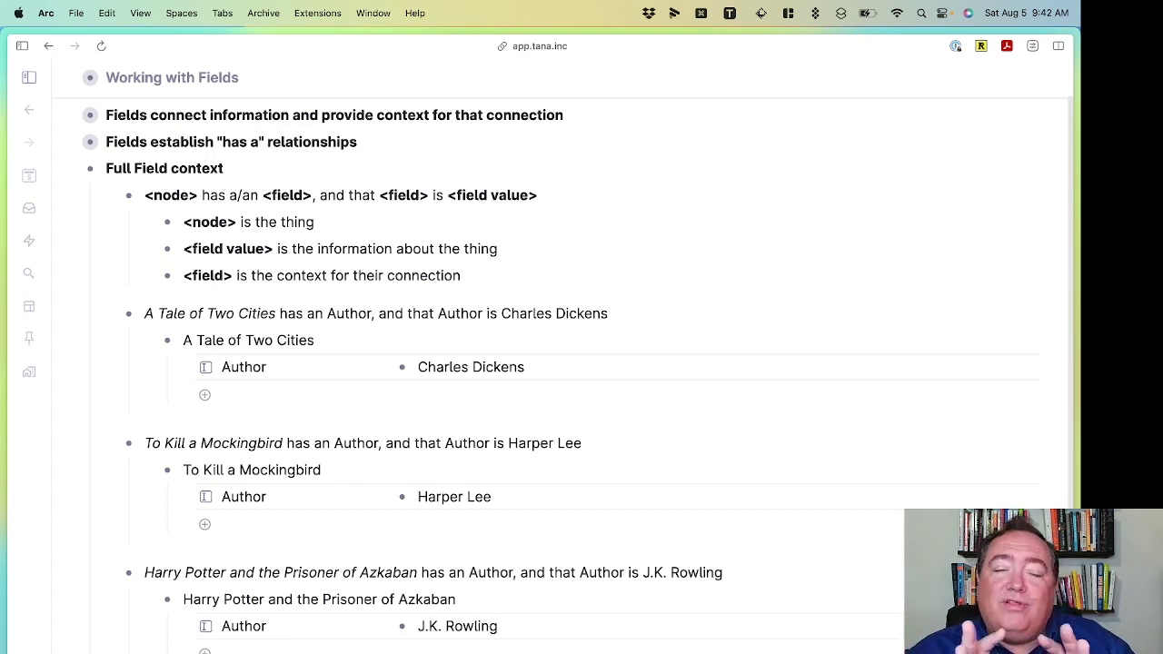
pyautogui.scroll(-3, 762, 482)
pyautogui.scroll(-2, 761, 483)
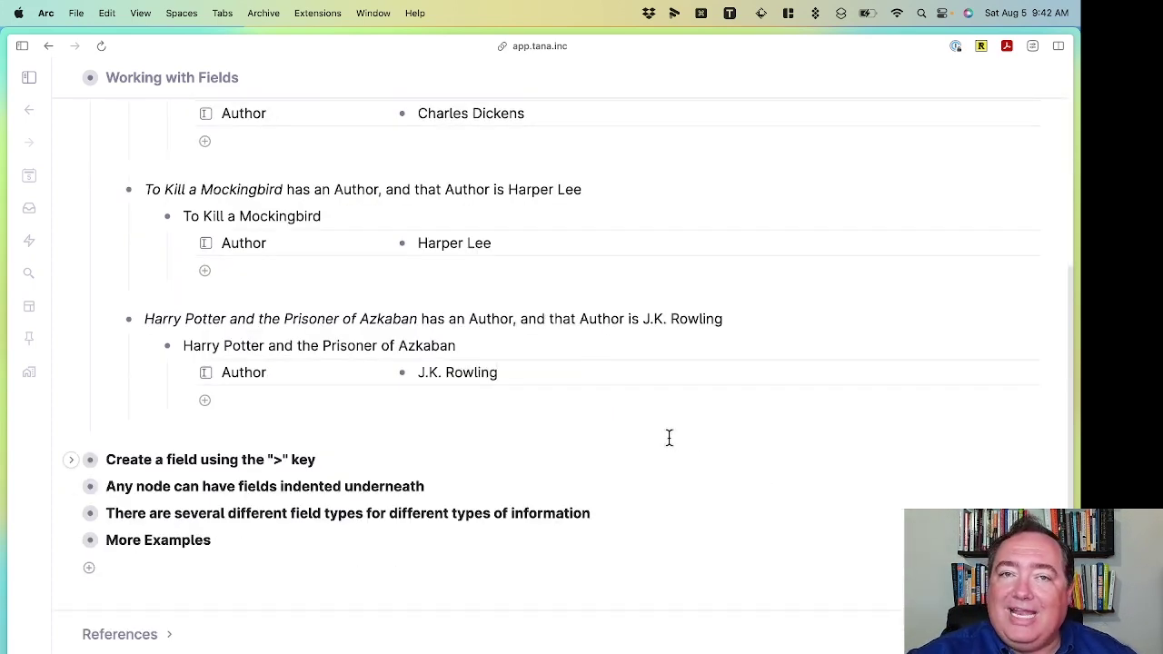
pyautogui.scroll(1, 659, 432)
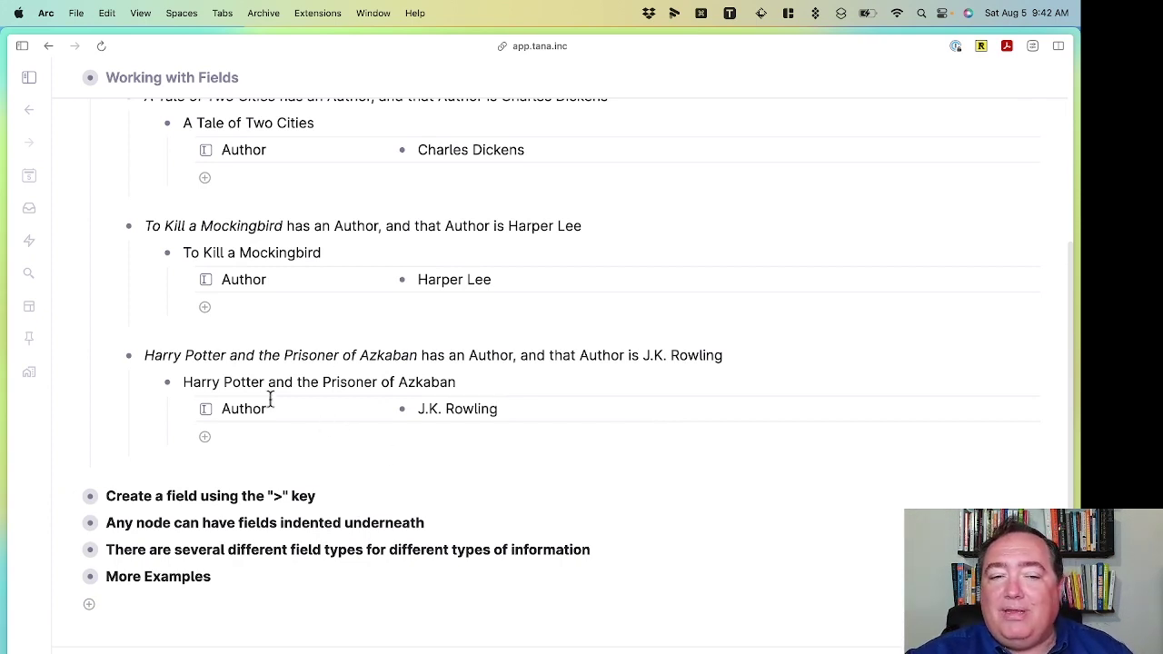
pyautogui.moveTo(270, 396)
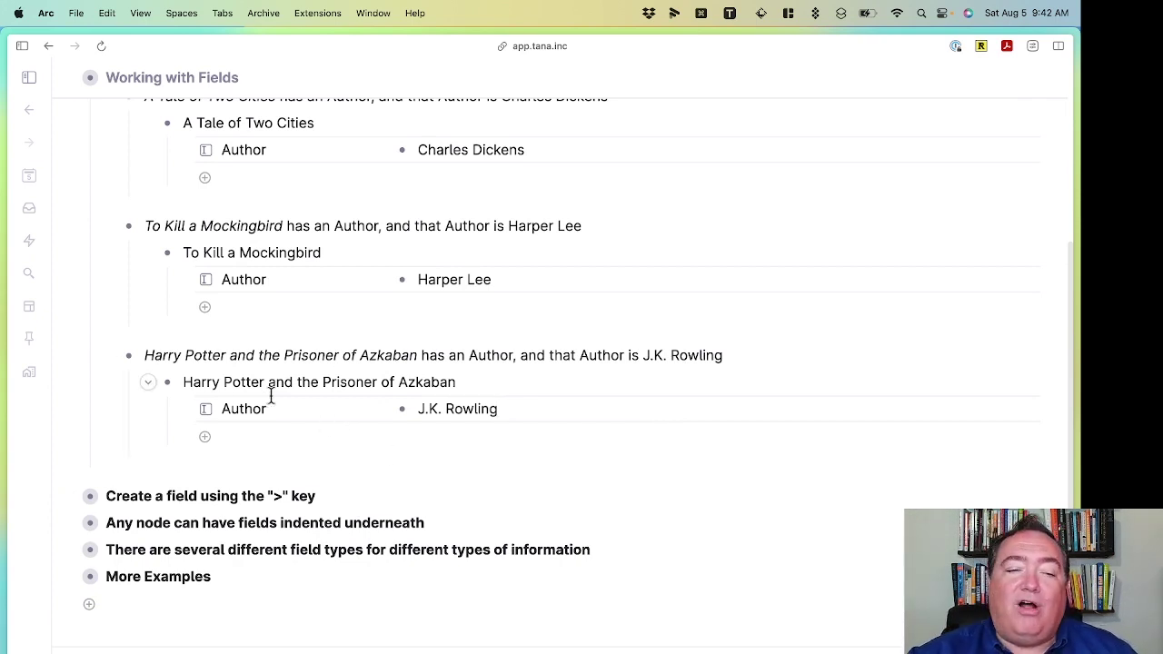
# Step: Collapse the A Tale of Two Cities, To Kill a Mockingbird and Harry Potter examples, then Full Field context
pyautogui.scroll(5, 225, 406)
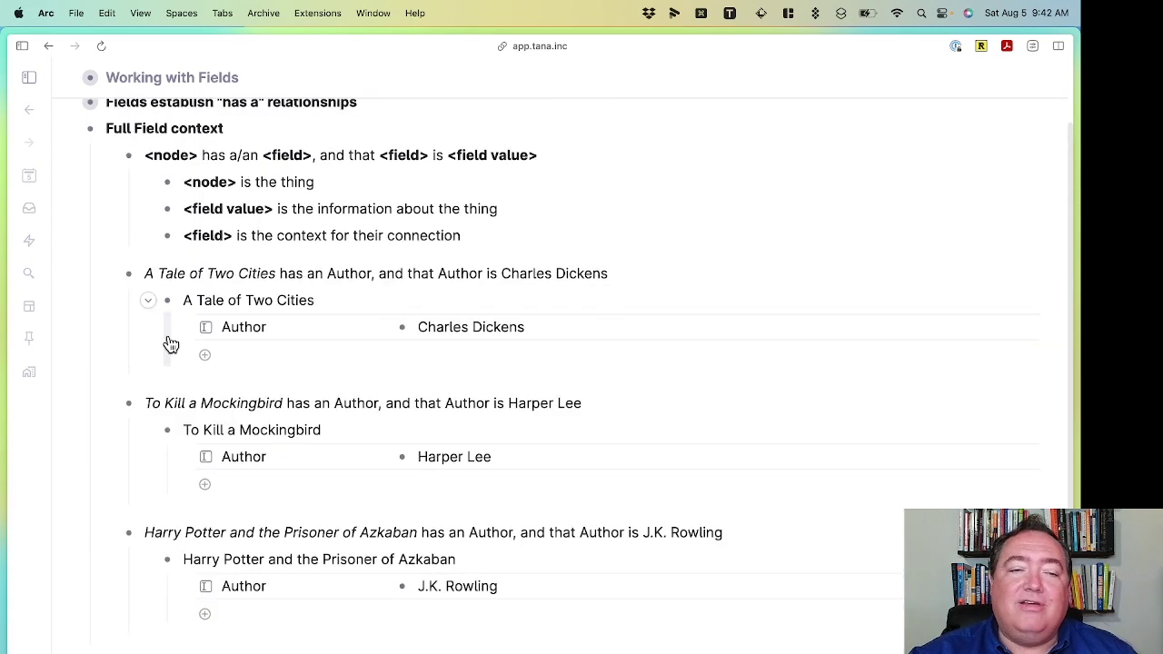
pyautogui.click(111, 272)
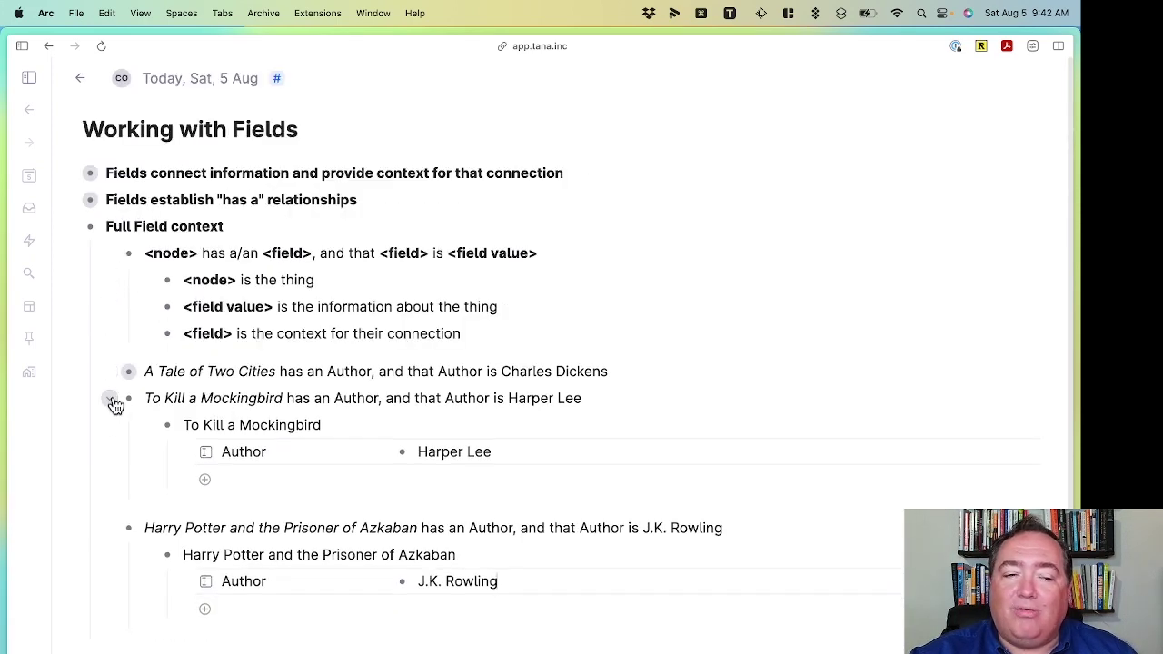
pyautogui.click(109, 398)
pyautogui.click(109, 425)
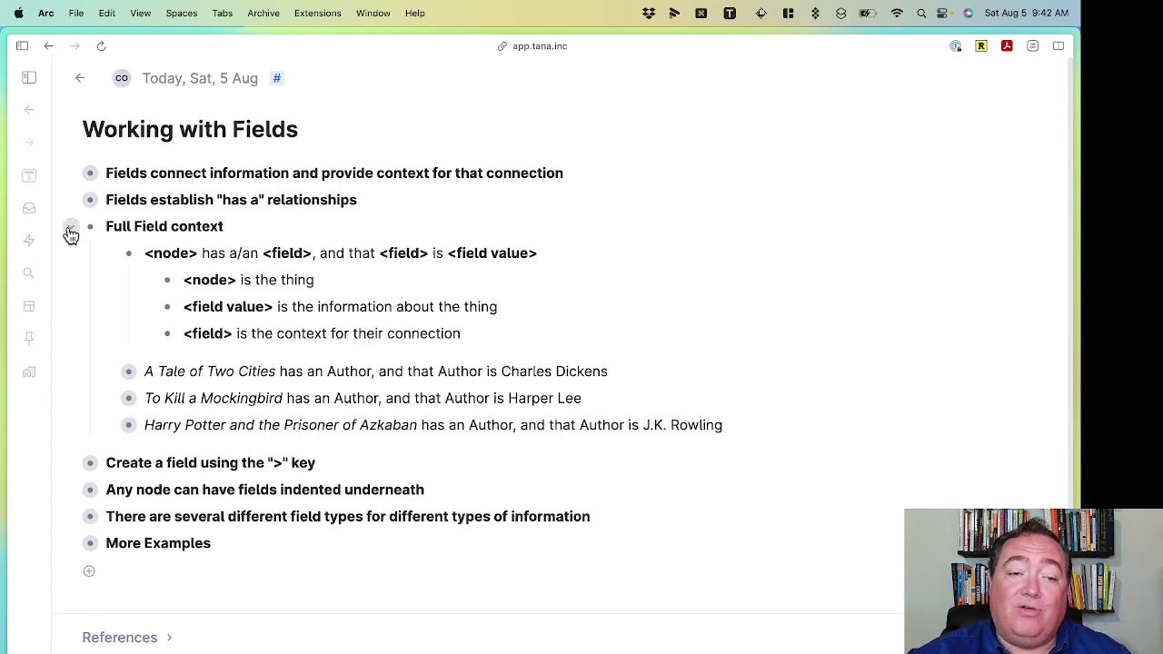
pyautogui.click(70, 229)
# Step: Expand Create a field to reveal the <field here> example and select its > character
pyautogui.click(69, 256)
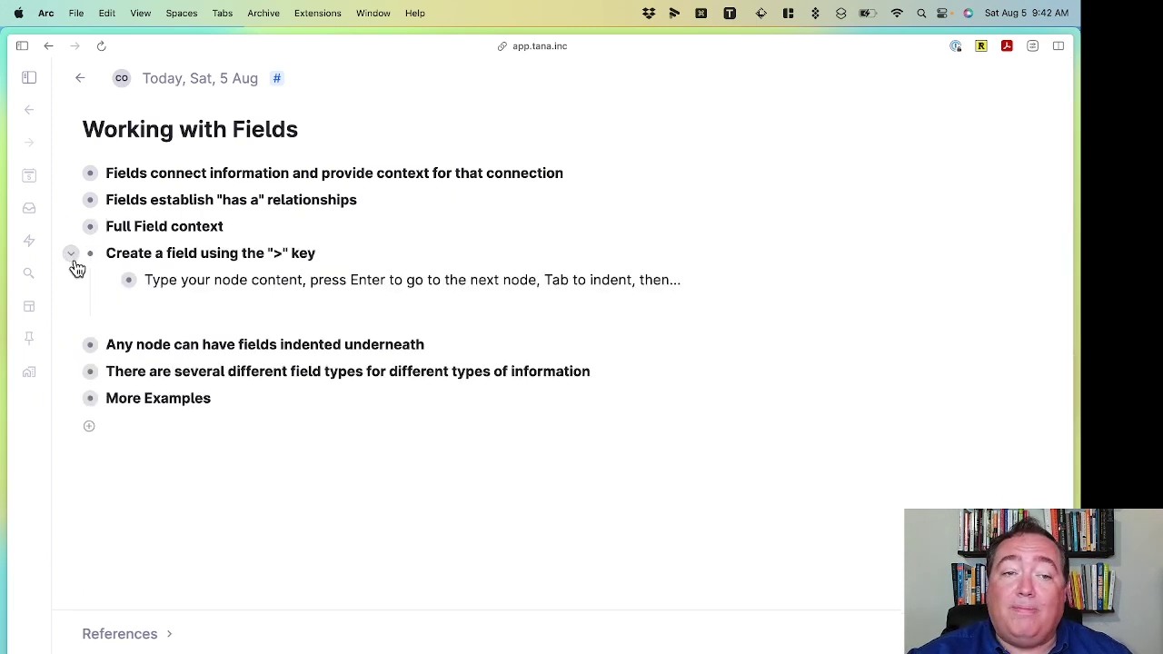
pyautogui.click(108, 282)
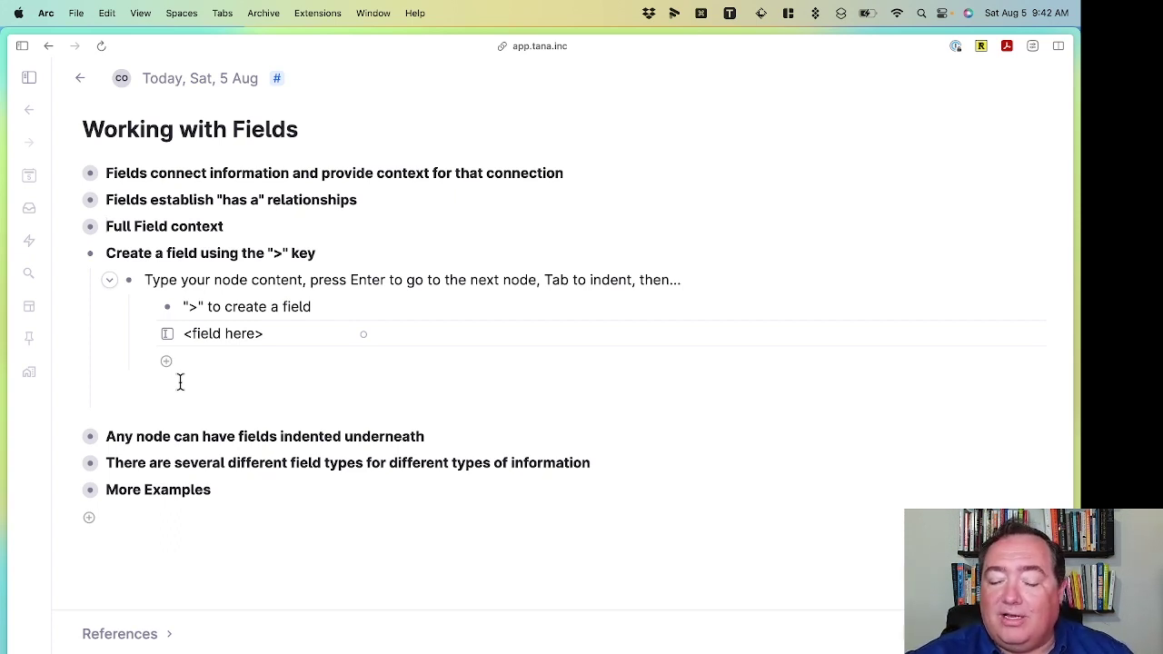
pyautogui.doubleClick(191, 306)
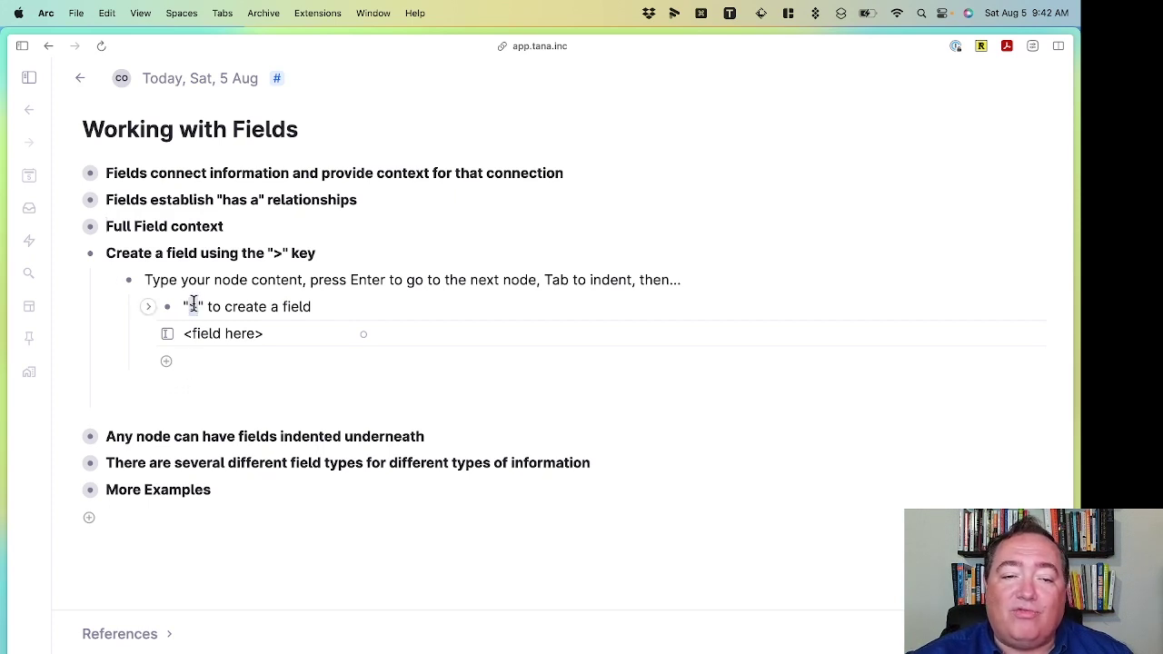
# Step: Add Author and Publishing Company fields below the <field here> example
pyautogui.click(239, 375)
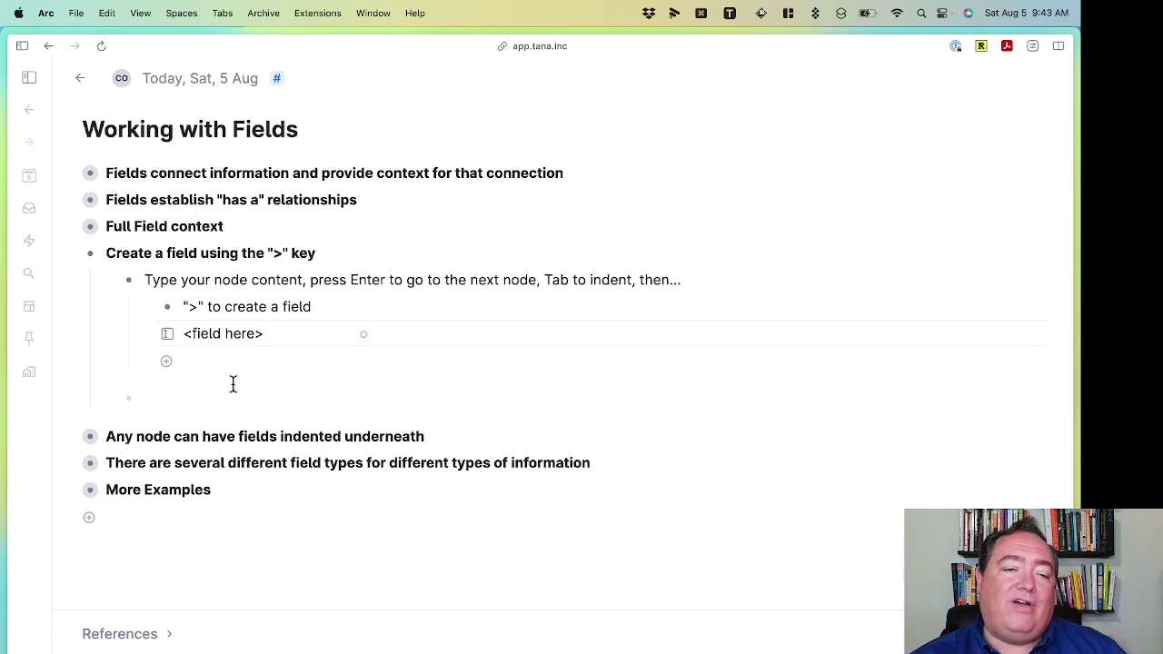
pyautogui.write('>A')
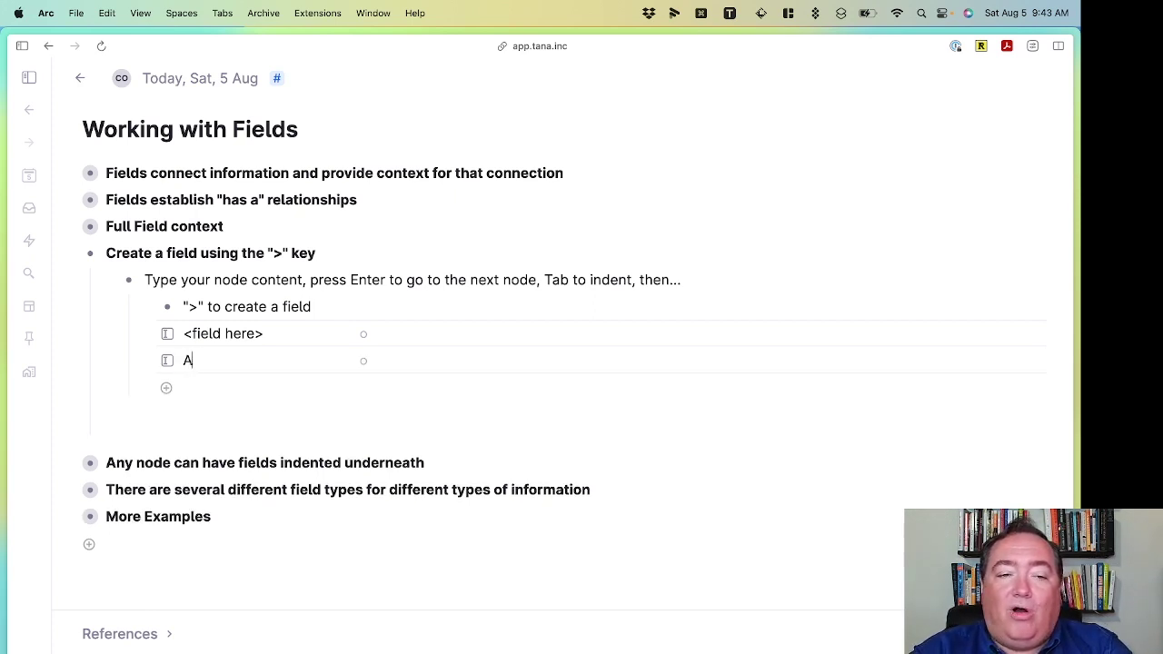
pyautogui.write('ut')
pyautogui.press('Return')
pyautogui.press('Return')
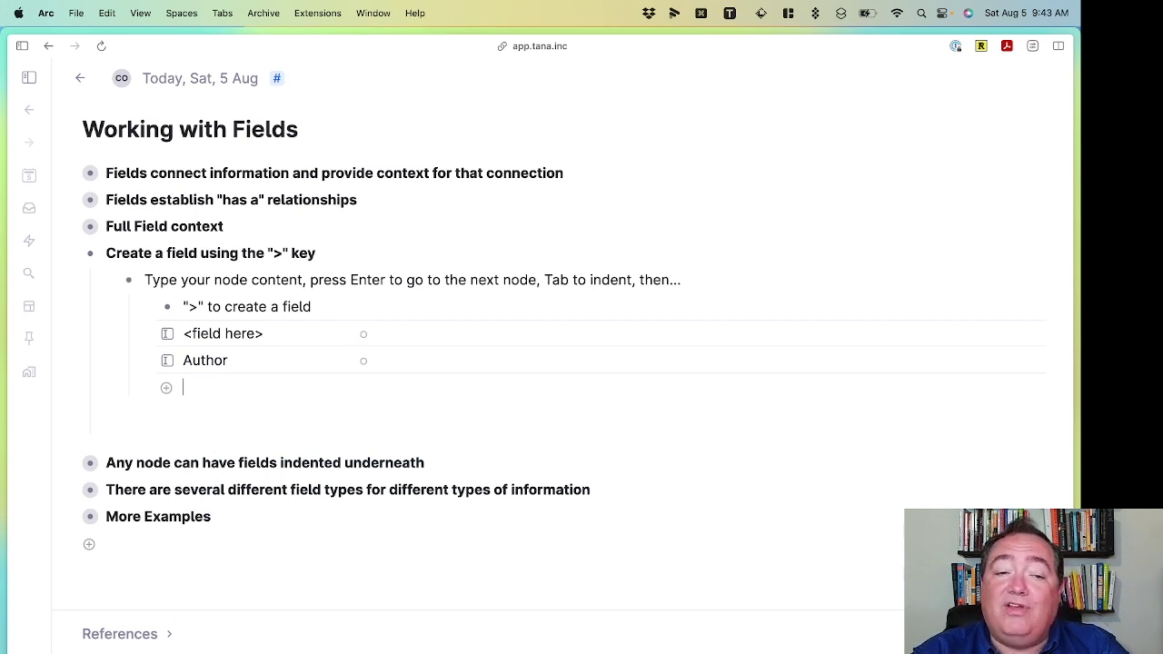
pyautogui.write('>')
pyautogui.write('Publishing ')
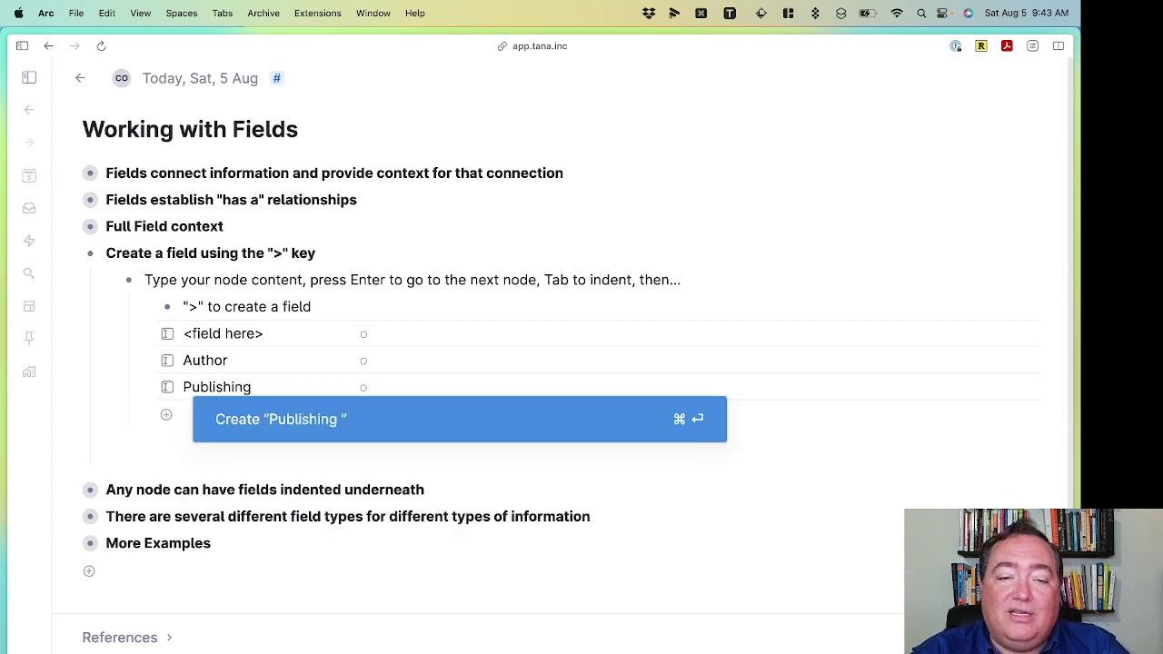
pyautogui.write('Comapn')
pyautogui.press('BackSpace')
pyautogui.press('BackSpace')
pyautogui.press('BackSpace')
pyautogui.write('pany')
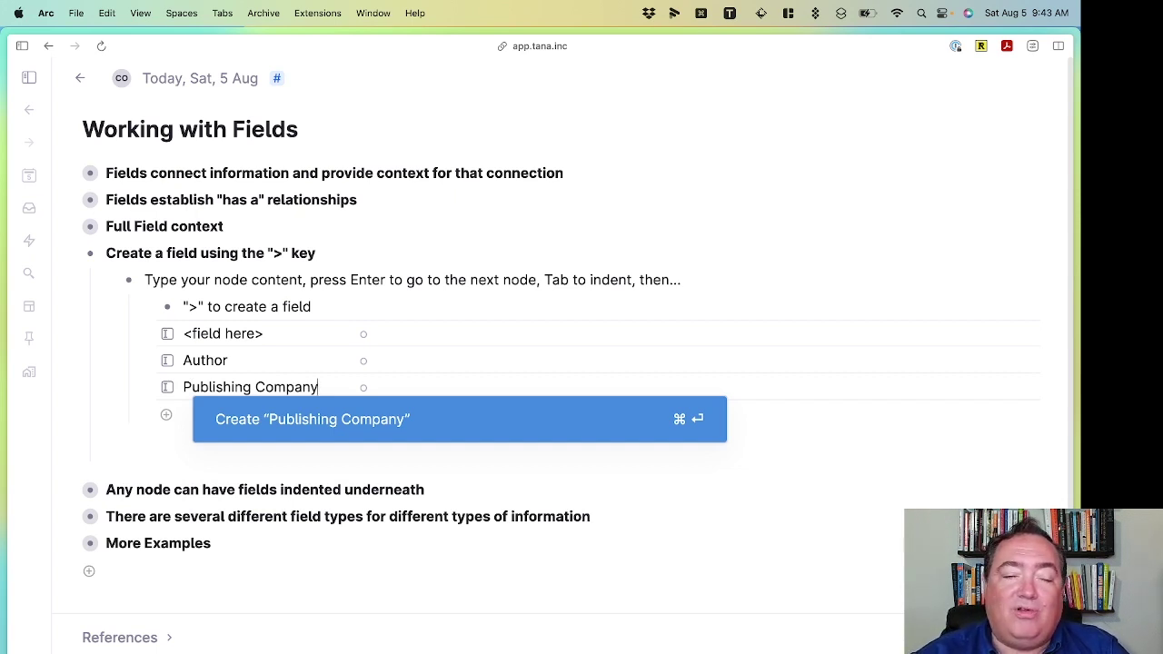
pyautogui.press('Escape')
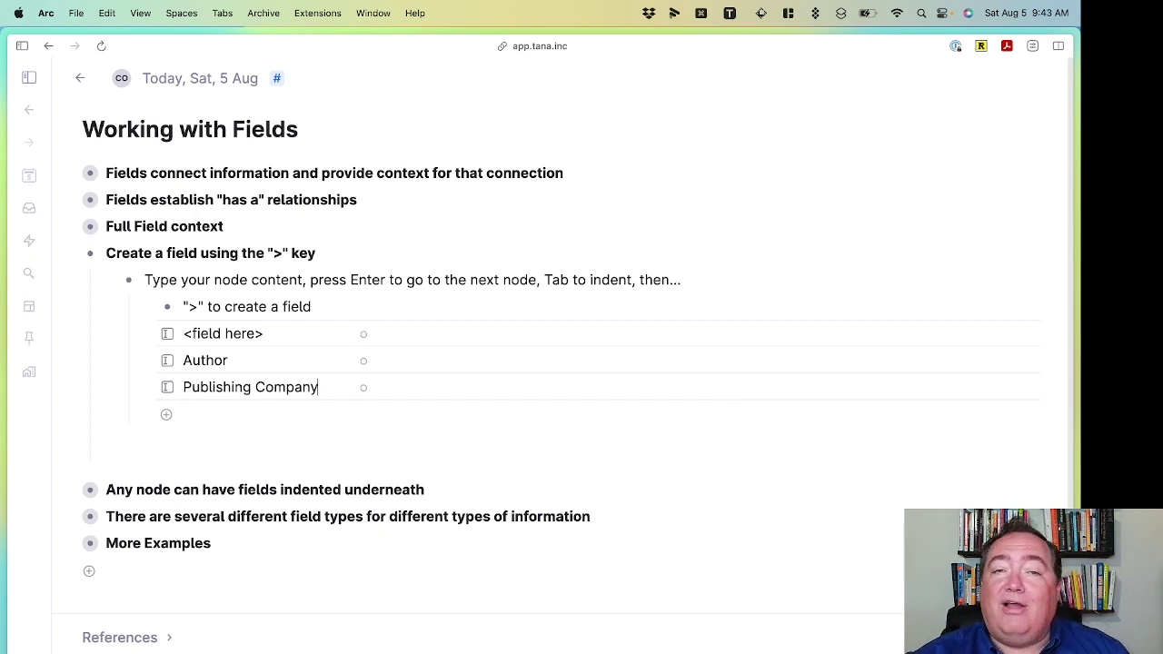
pyautogui.doubleClick(277, 253)
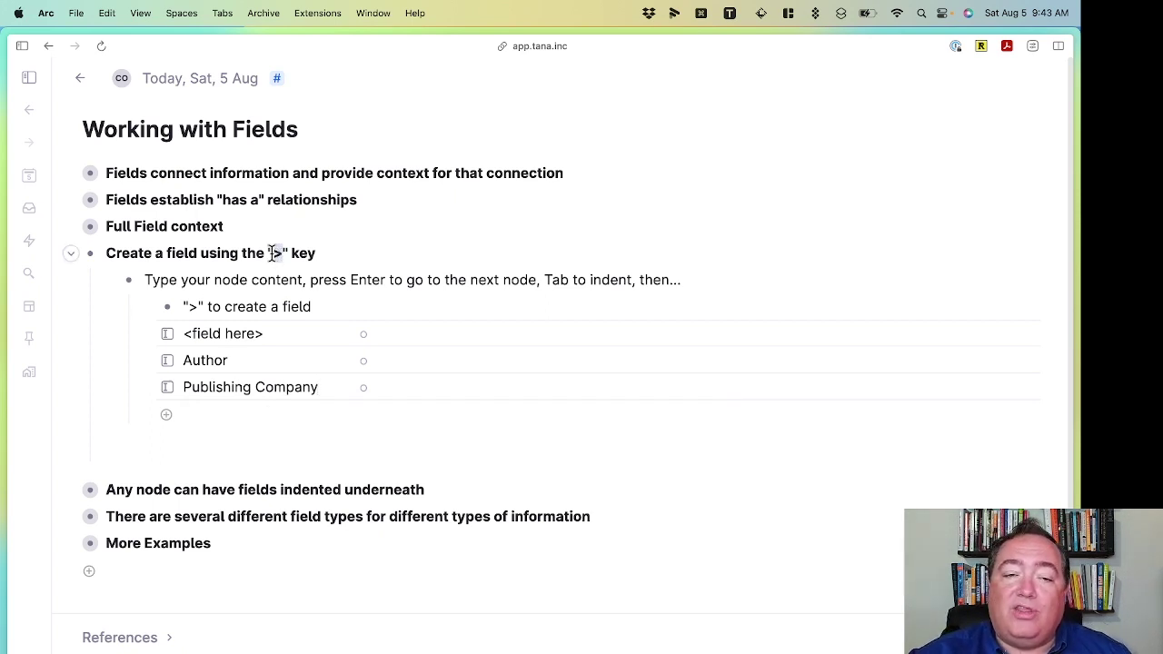
# Step: Add an outdented 'To Kill a Mockingbird' node with Author field 'Harper Lee'
pyautogui.click(192, 427)
pyautogui.hotkey('shift', 'Tab')
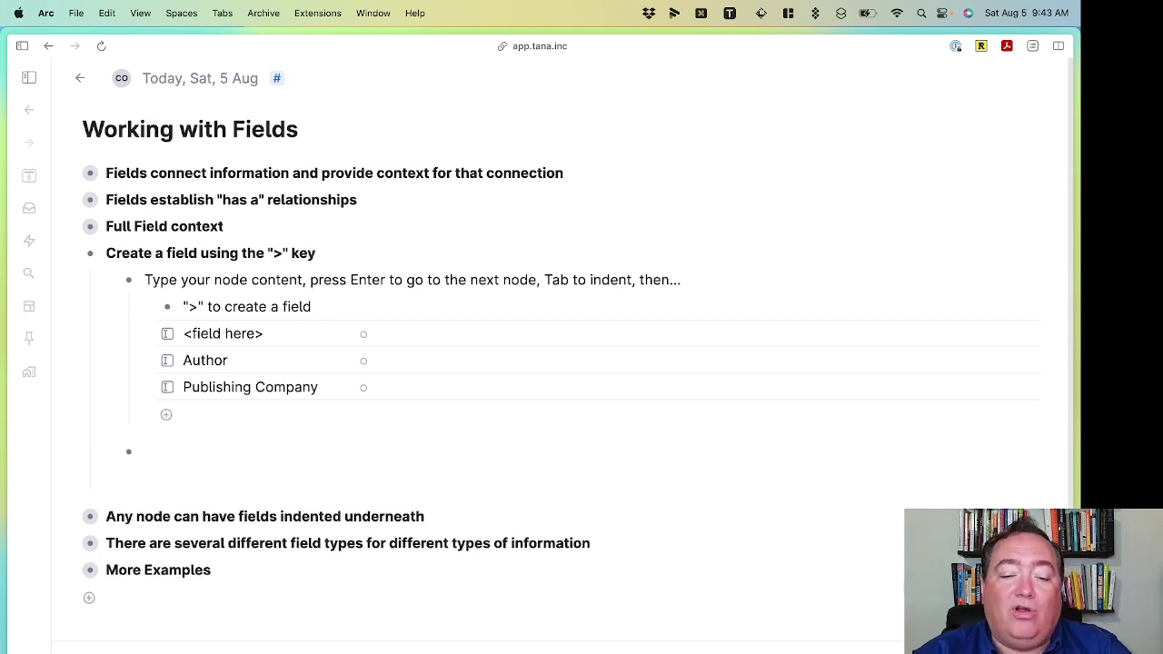
pyautogui.write('To Kill a Mockingbi')
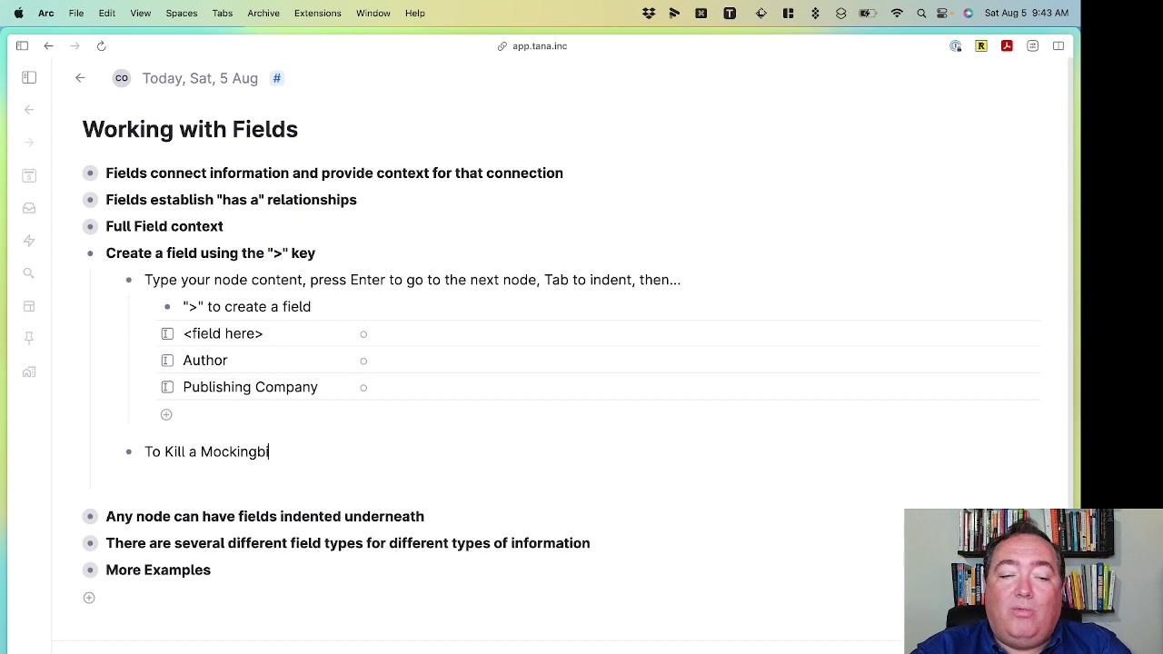
pyautogui.write('rd')
pyautogui.press('Return')
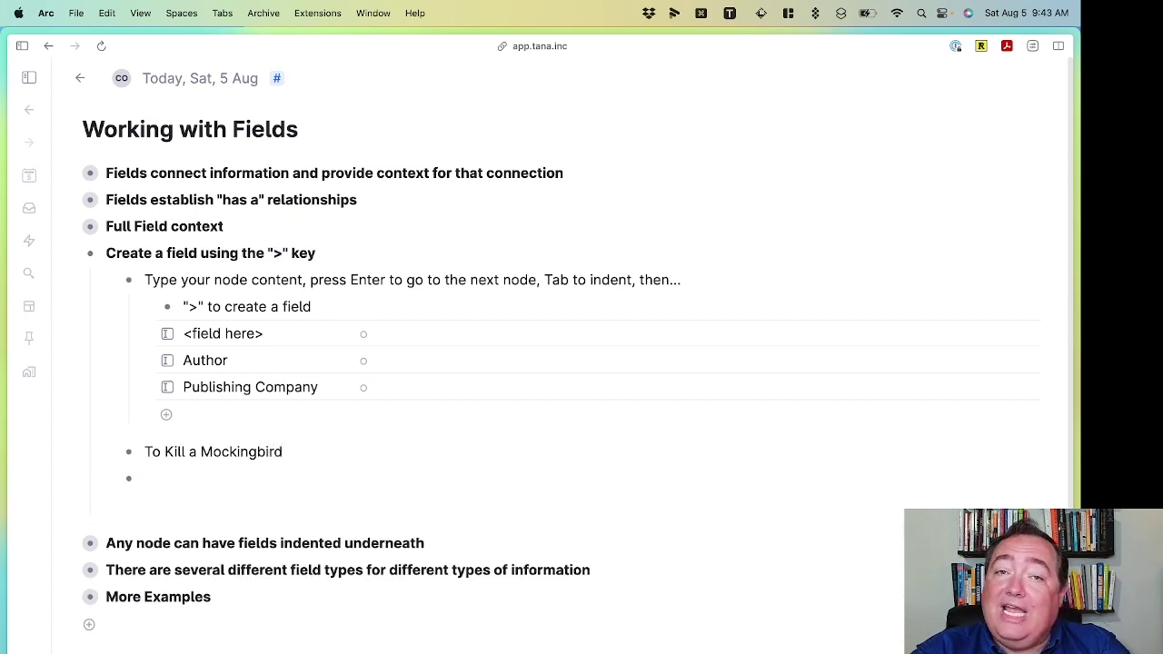
pyautogui.press('Tab')
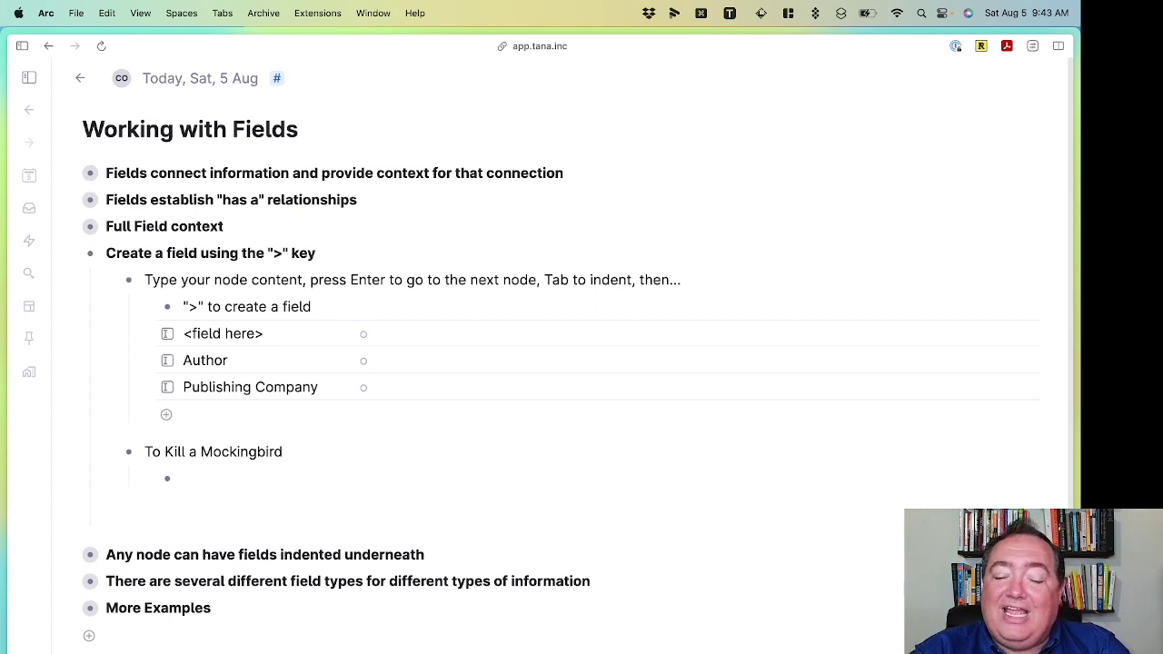
pyautogui.write('>')
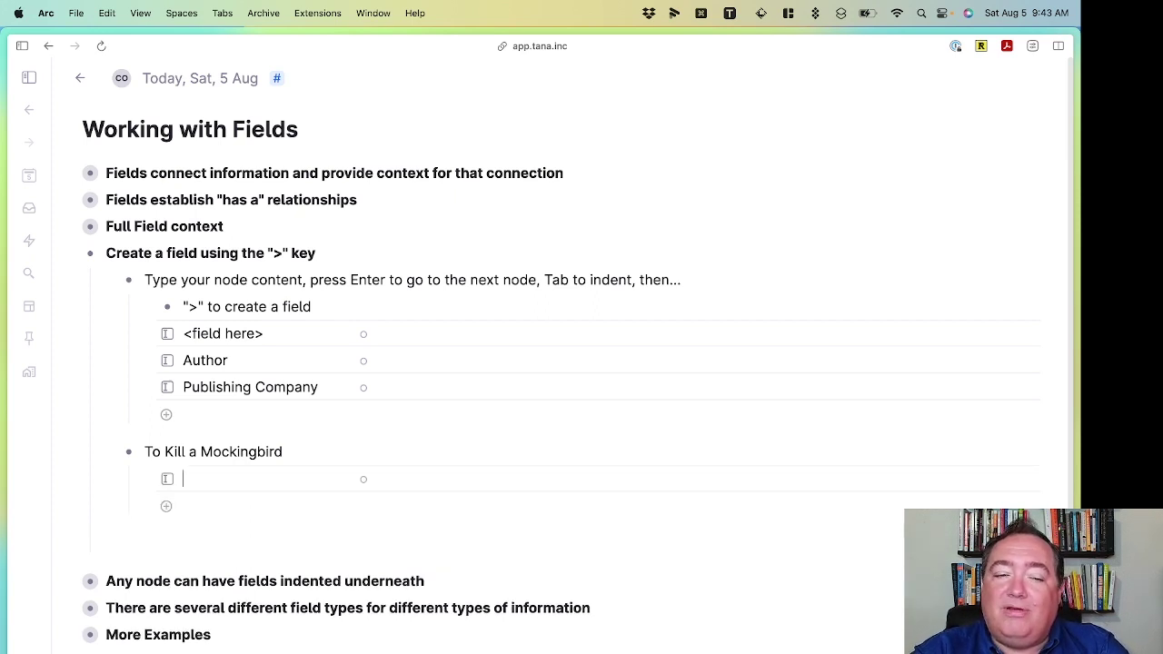
pyautogui.write('Au')
pyautogui.press('Return')
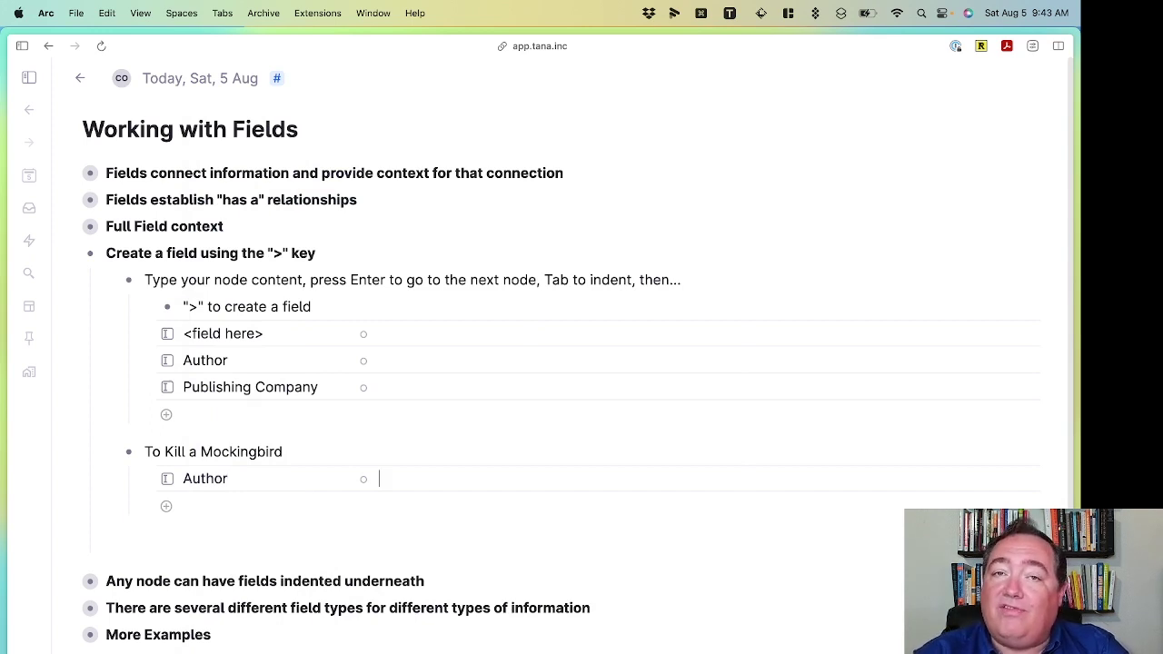
pyautogui.write('Harper Lee')
pyautogui.press('Up')
pyautogui.press('Up')
pyautogui.press('Up')
pyautogui.press('Up')
pyautogui.press('Up')
# Step: Collapse Create a field, expand 'Any node can have fields' and highlight its parent-child and context sentences
pyautogui.hotkey('ctrl', 'Up')
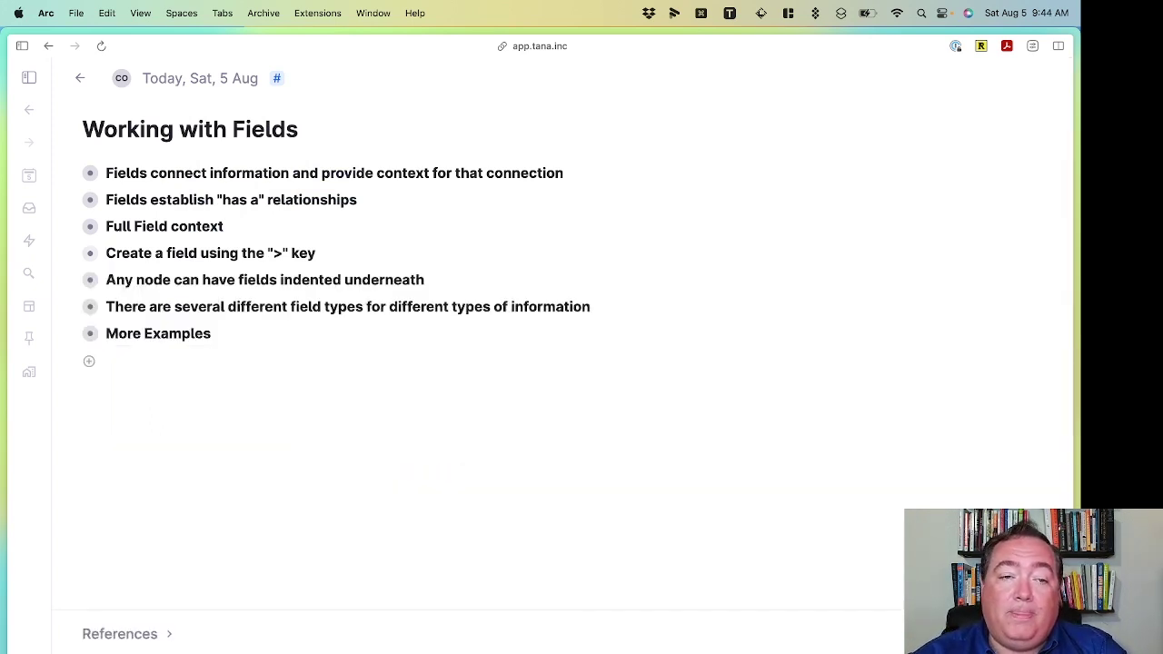
pyautogui.hotkey('ctrl', 'Down')
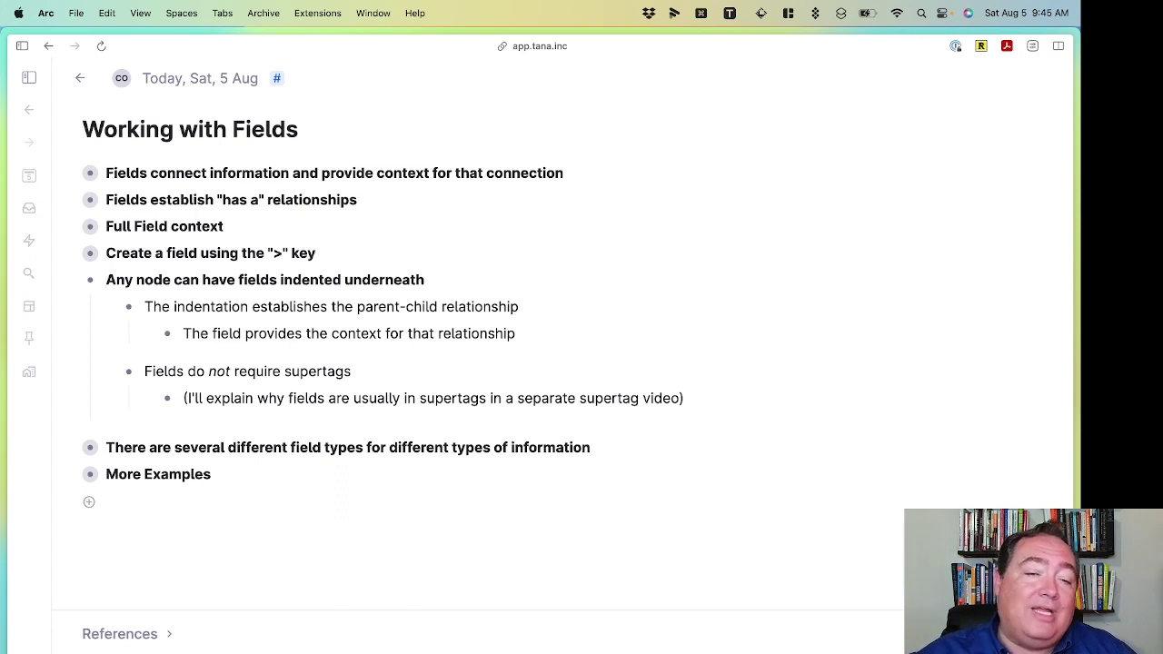
pyautogui.tripleClick(260, 306)
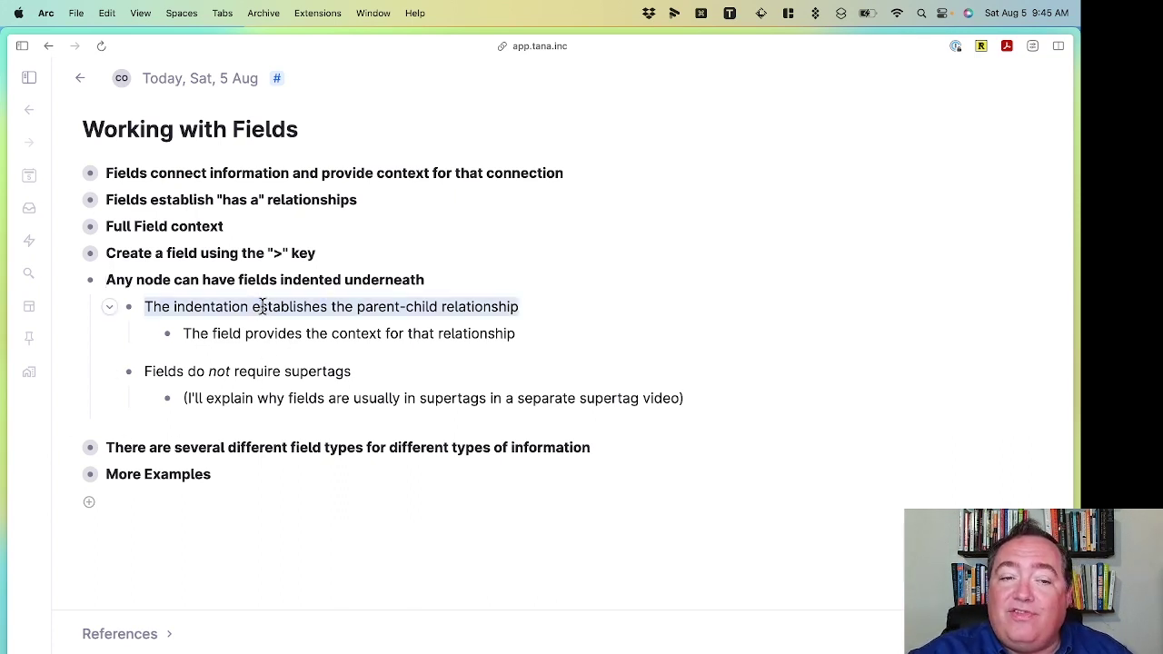
pyautogui.tripleClick(382, 334)
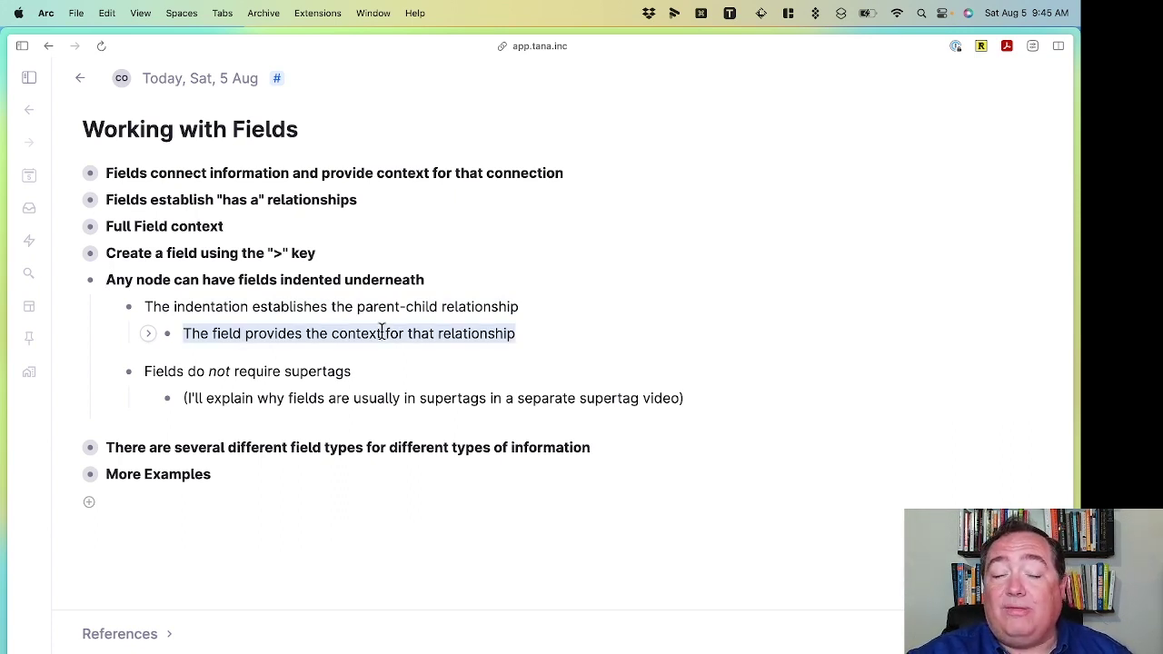
pyautogui.press('Right')
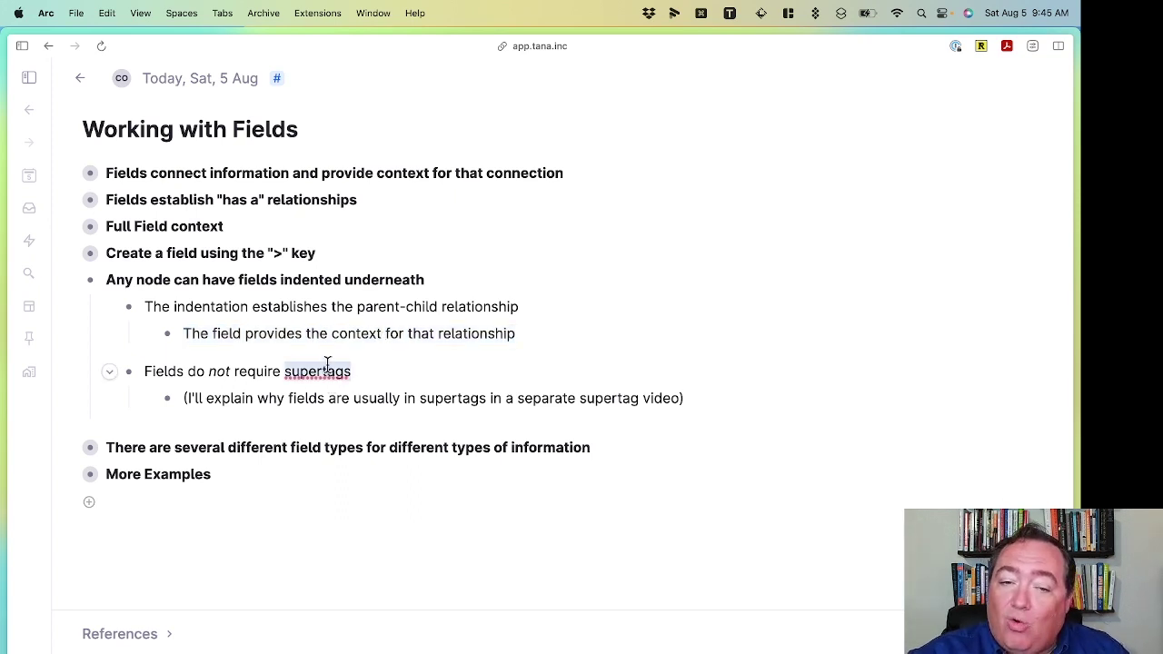
# Step: Fold 'Any node…', expand the field types point and open the example Author field's configuration
pyautogui.click(73, 282)
pyautogui.click(69, 311)
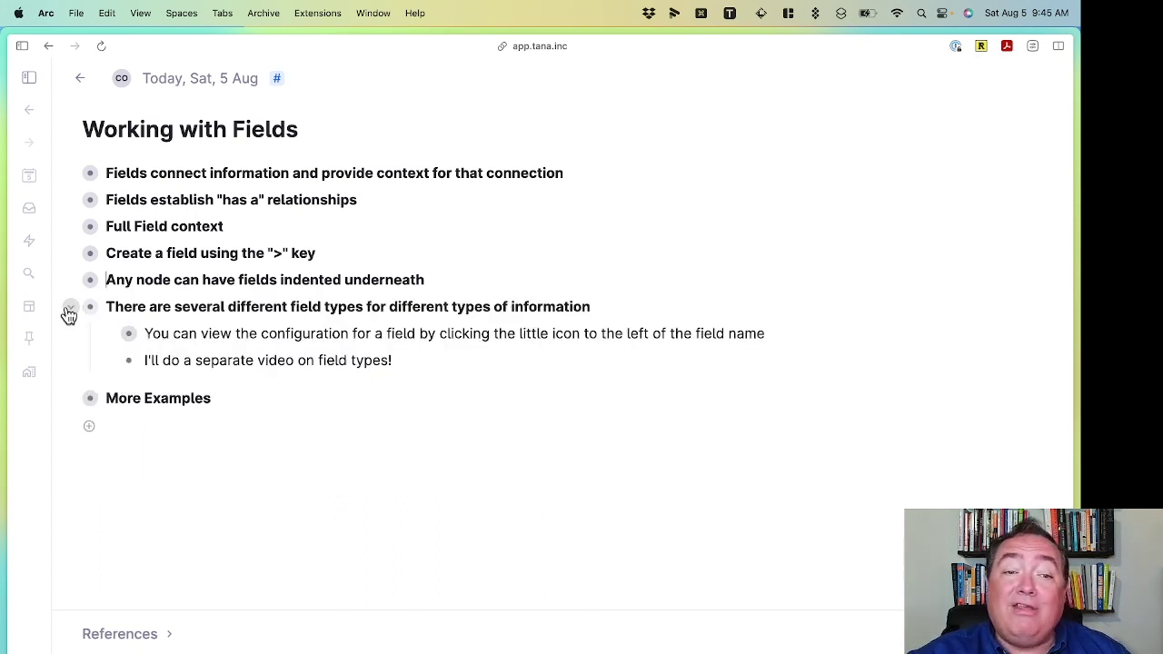
pyautogui.moveTo(363, 334)
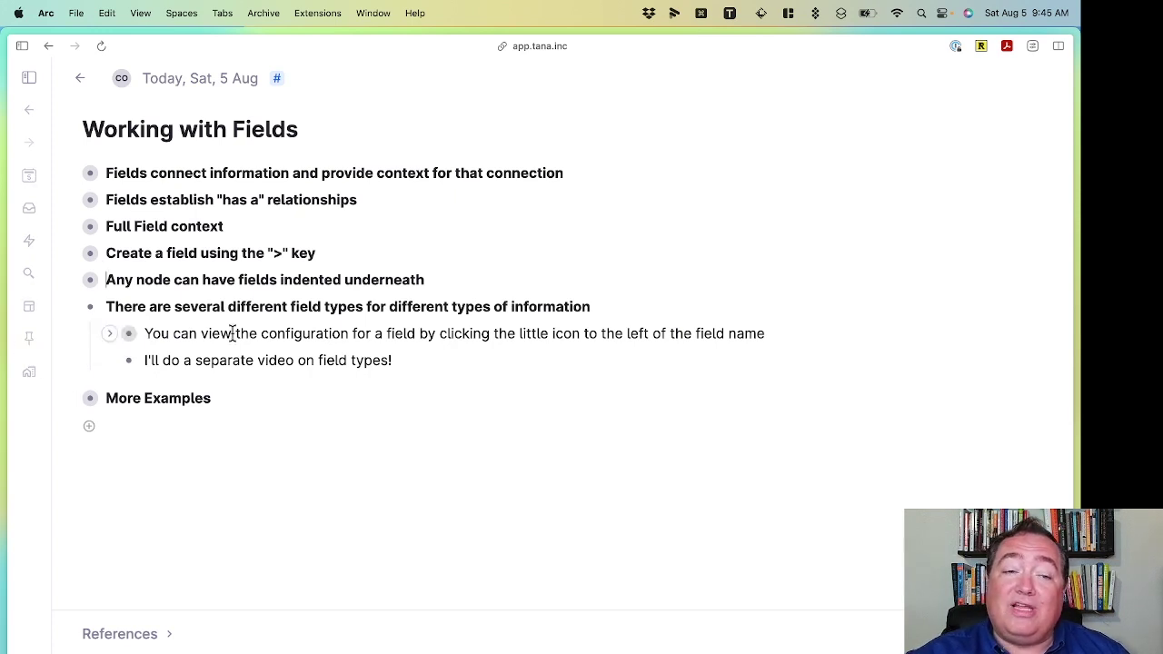
pyautogui.click(110, 336)
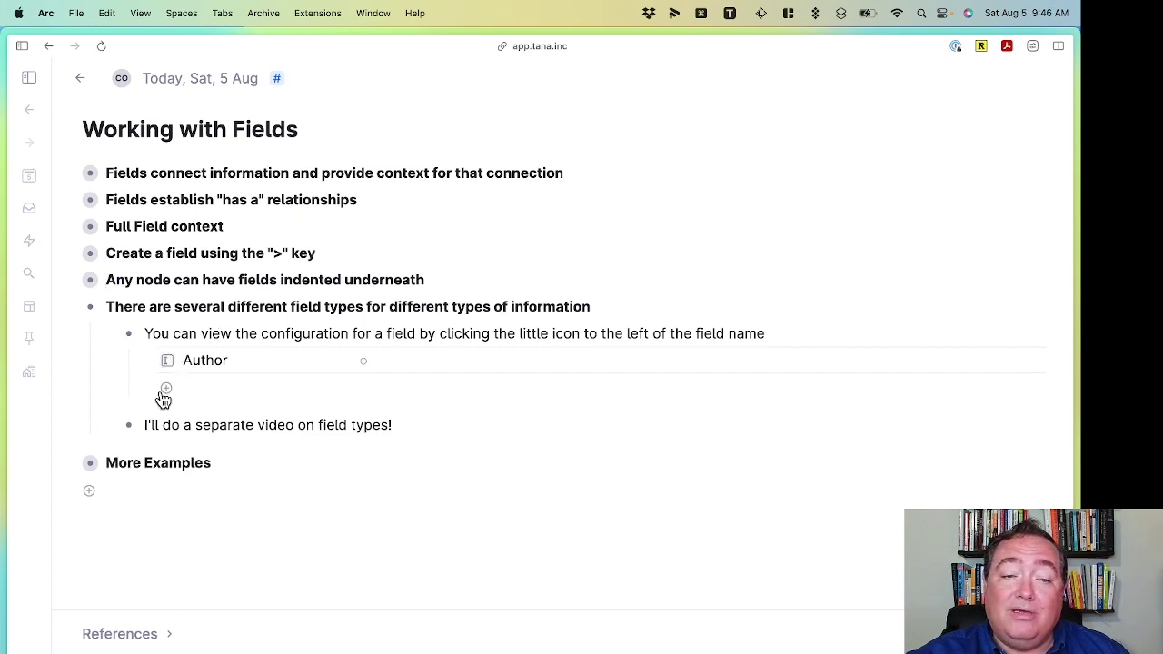
pyautogui.doubleClick(195, 358)
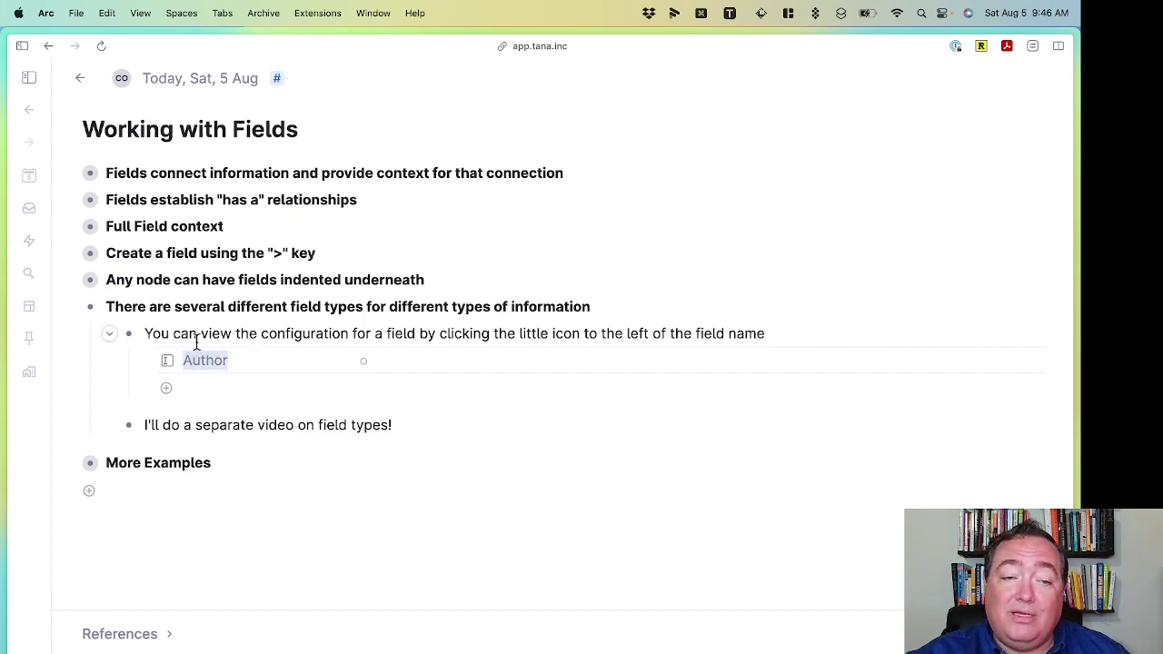
pyautogui.click(166, 361)
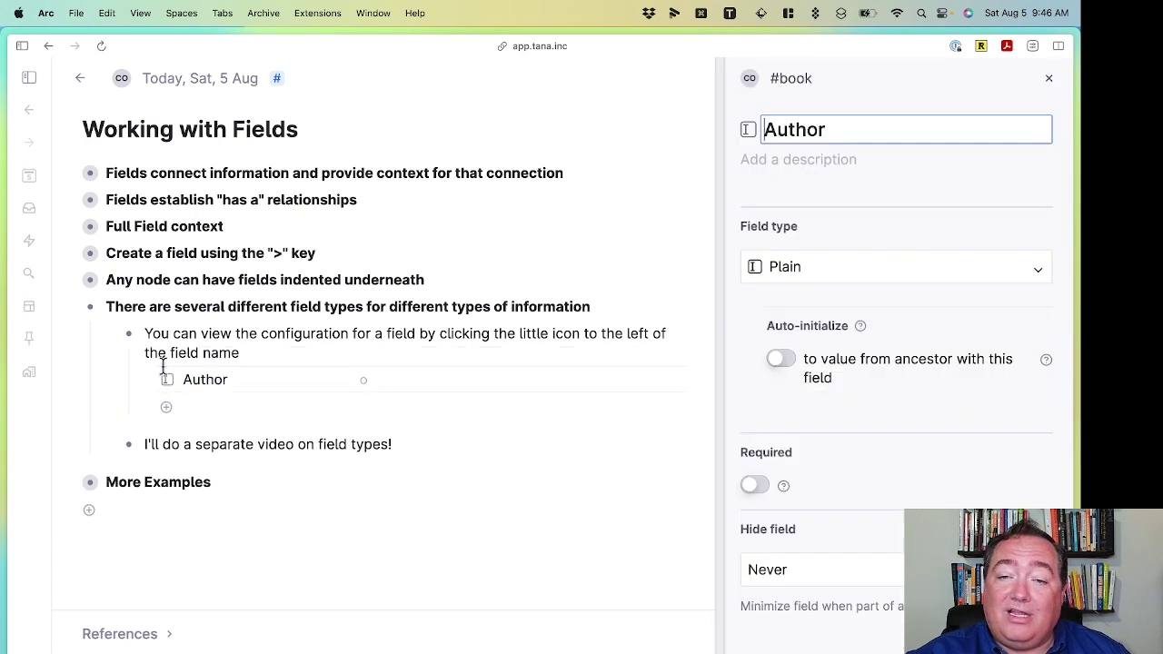
# Step: Widen the configuration panel, browse Field type leaving it Plain, and close the panel
pyautogui.moveTo(722, 237); pyautogui.dragTo(554, 244)
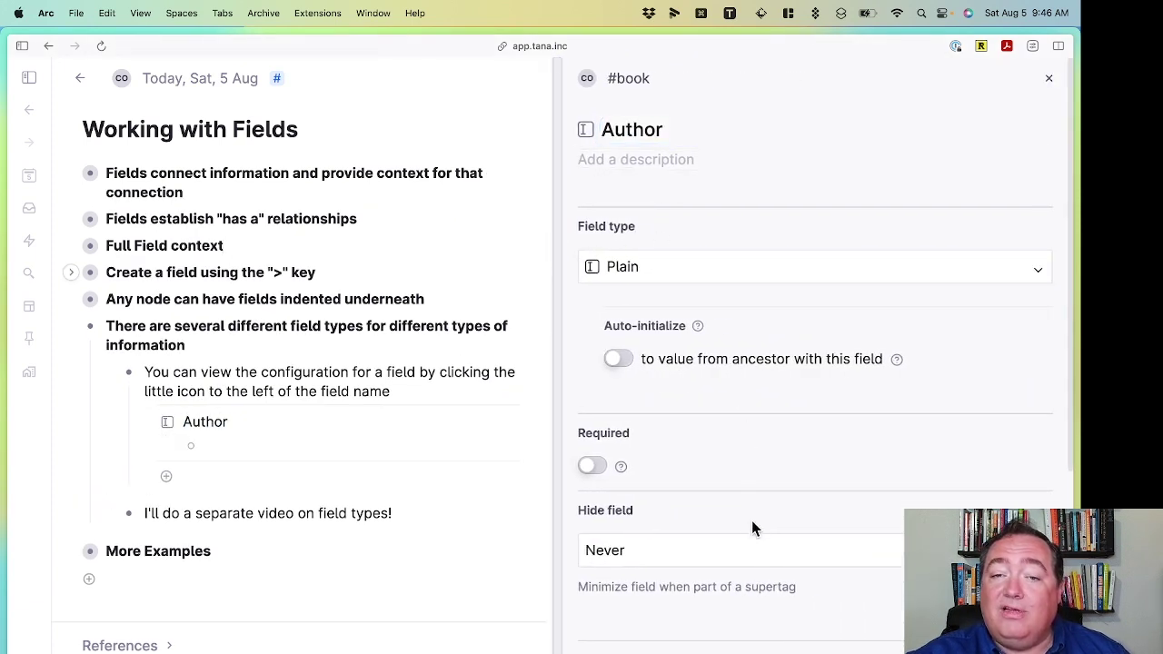
pyautogui.click(729, 266)
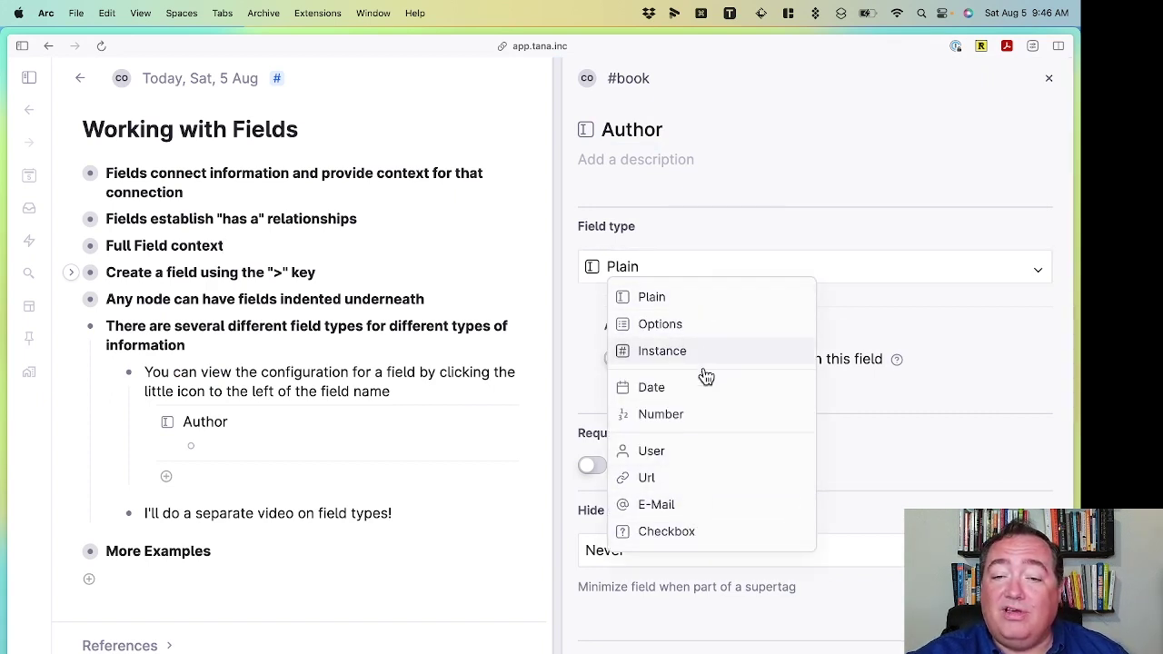
pyautogui.click(701, 235)
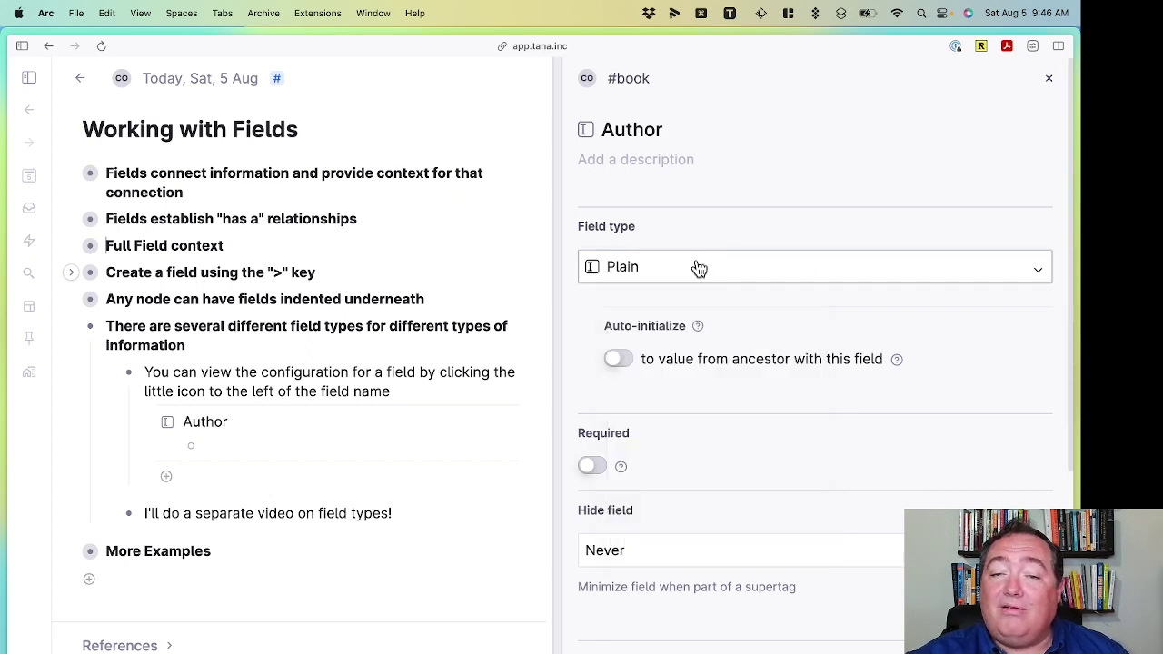
pyautogui.click(699, 270)
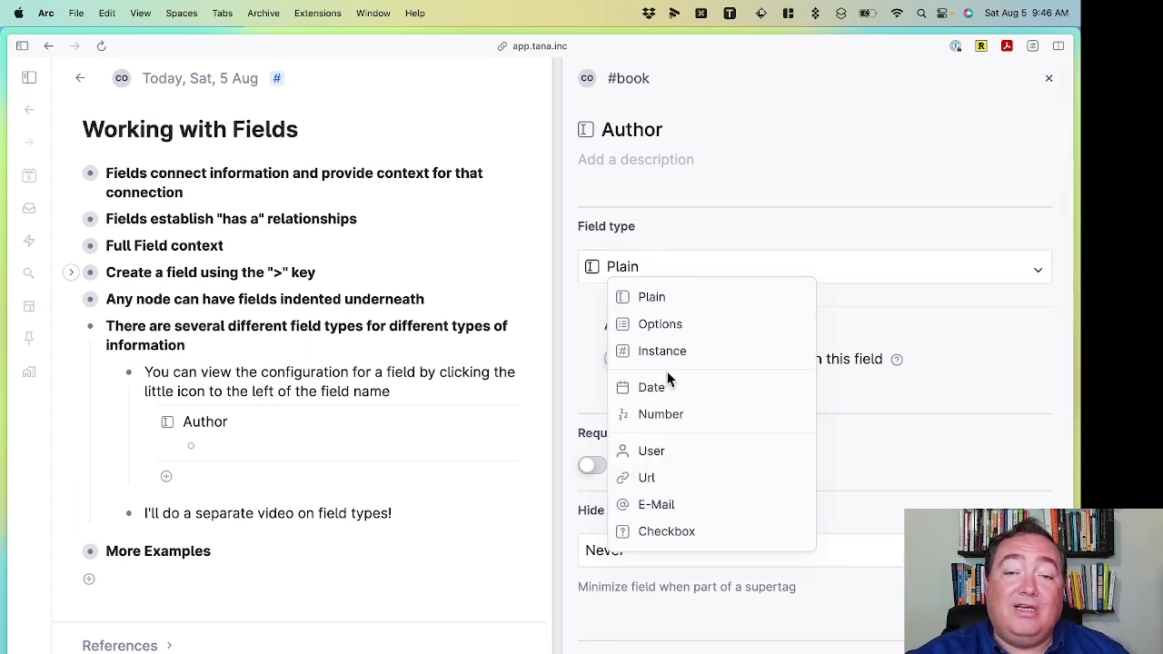
pyautogui.click(691, 229)
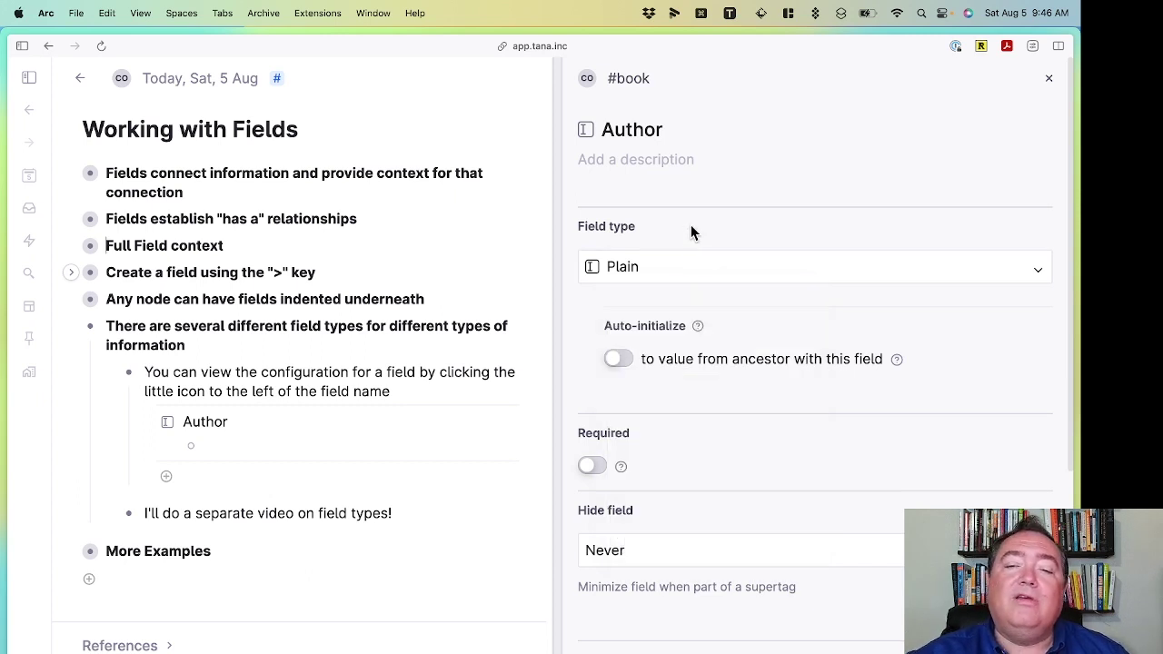
pyautogui.scroll(-3, 718, 300)
pyautogui.scroll(-3, 781, 436)
pyautogui.scroll(-1, 831, 509)
pyautogui.scroll(5, 835, 511)
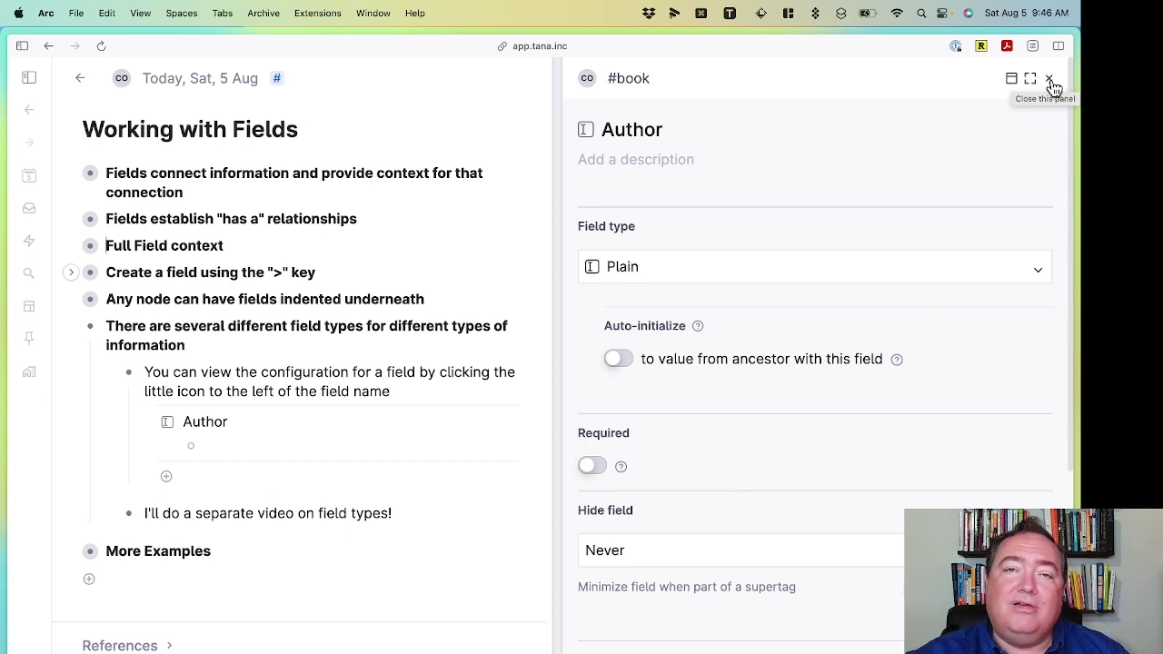
pyautogui.click(1051, 82)
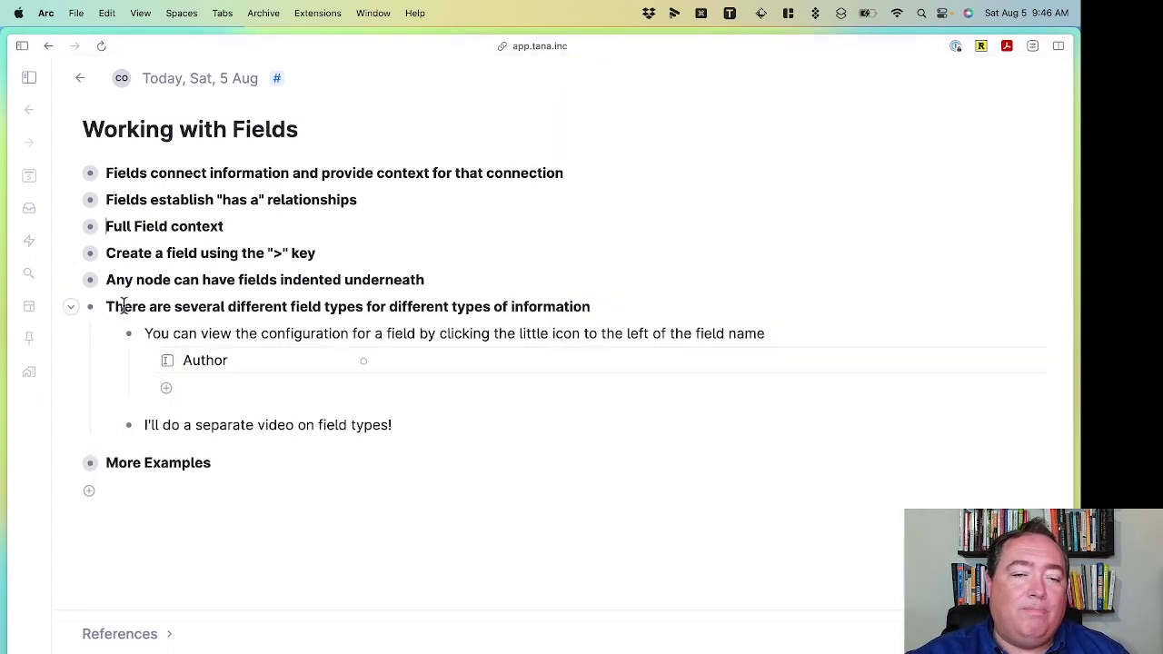
# Step: Collapse field types, expand More Examples and show Atomic Habits' Author field, James Clear
pyautogui.click(71, 309)
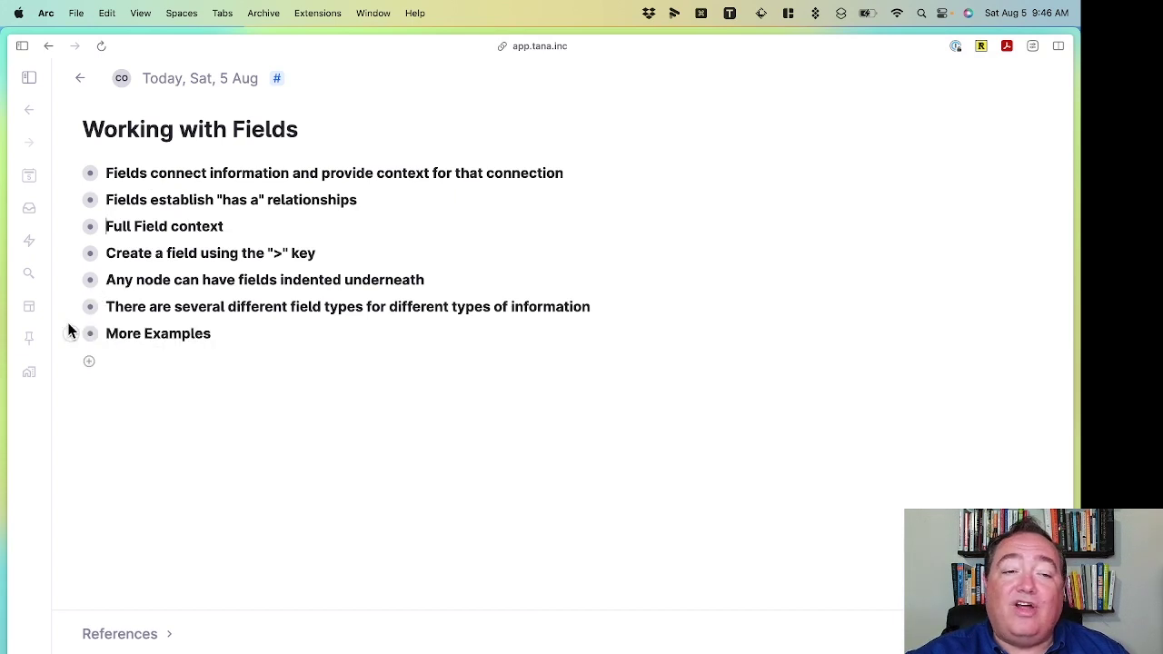
pyautogui.click(71, 335)
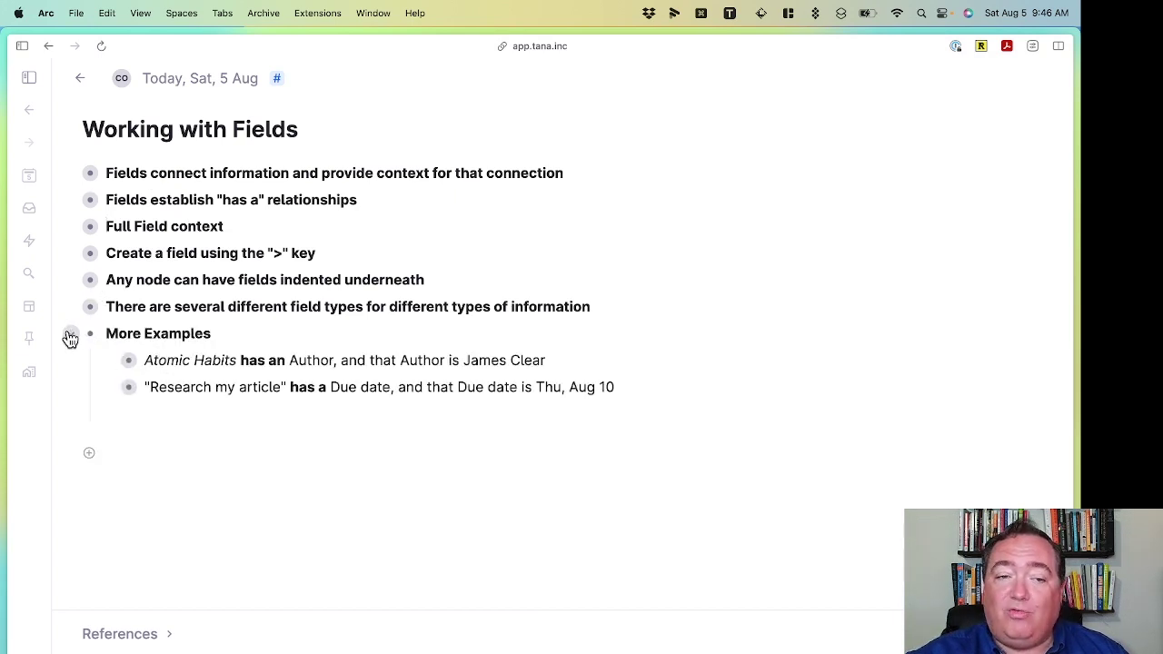
pyautogui.click(110, 362)
pyautogui.click(148, 387)
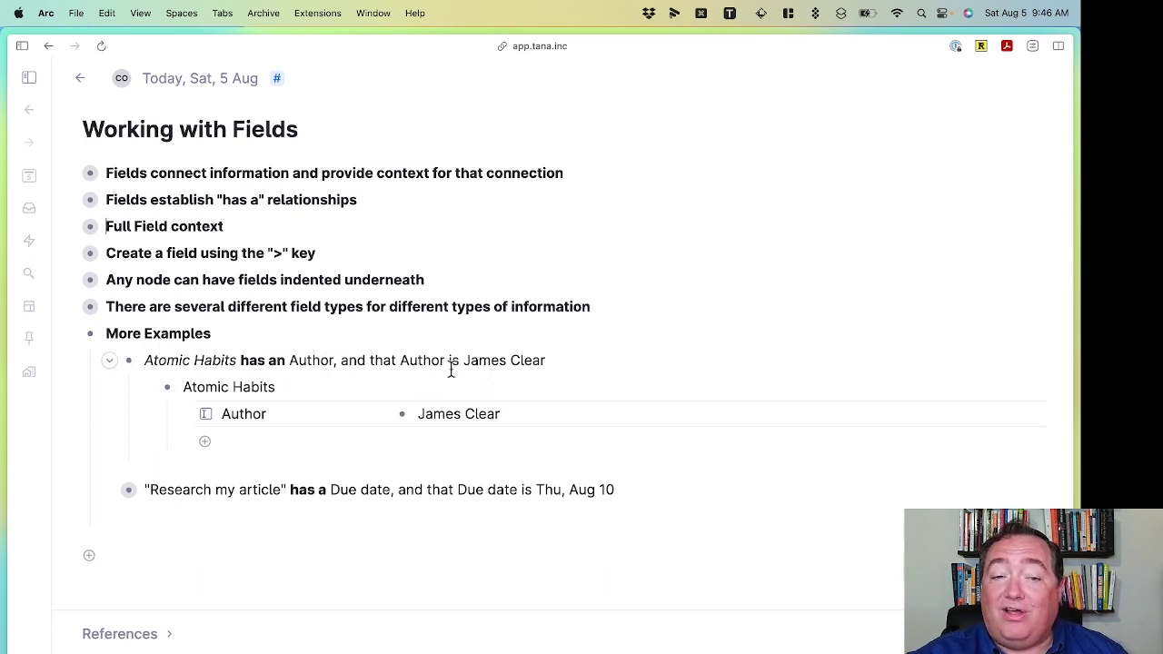
pyautogui.click(243, 389)
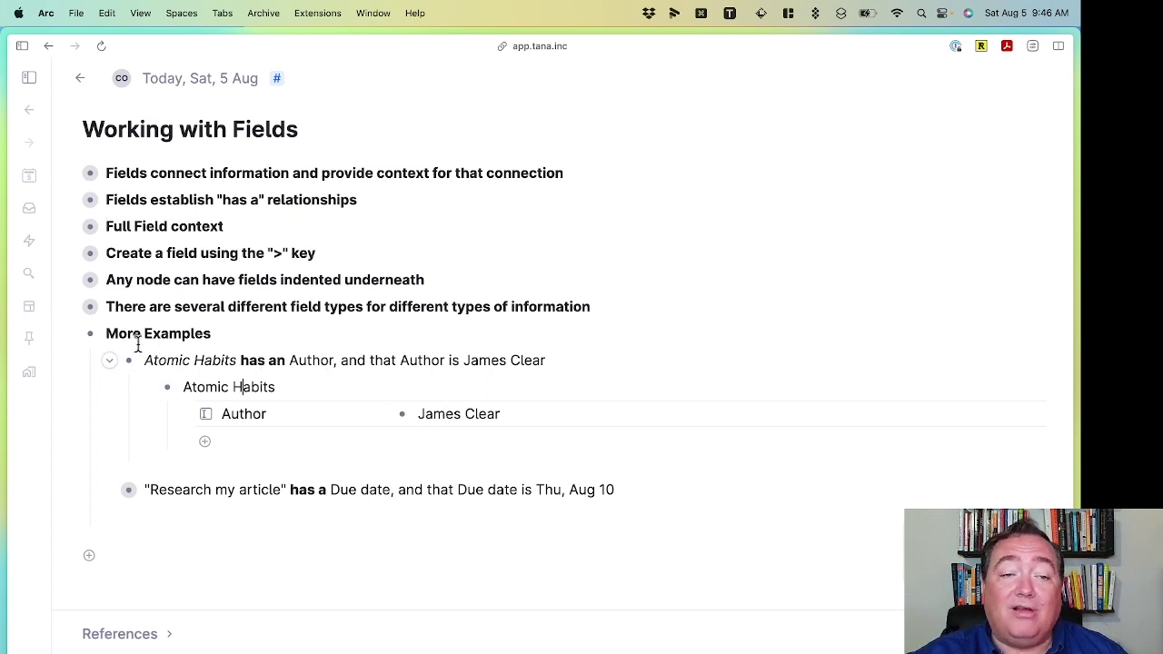
pyautogui.click(109, 359)
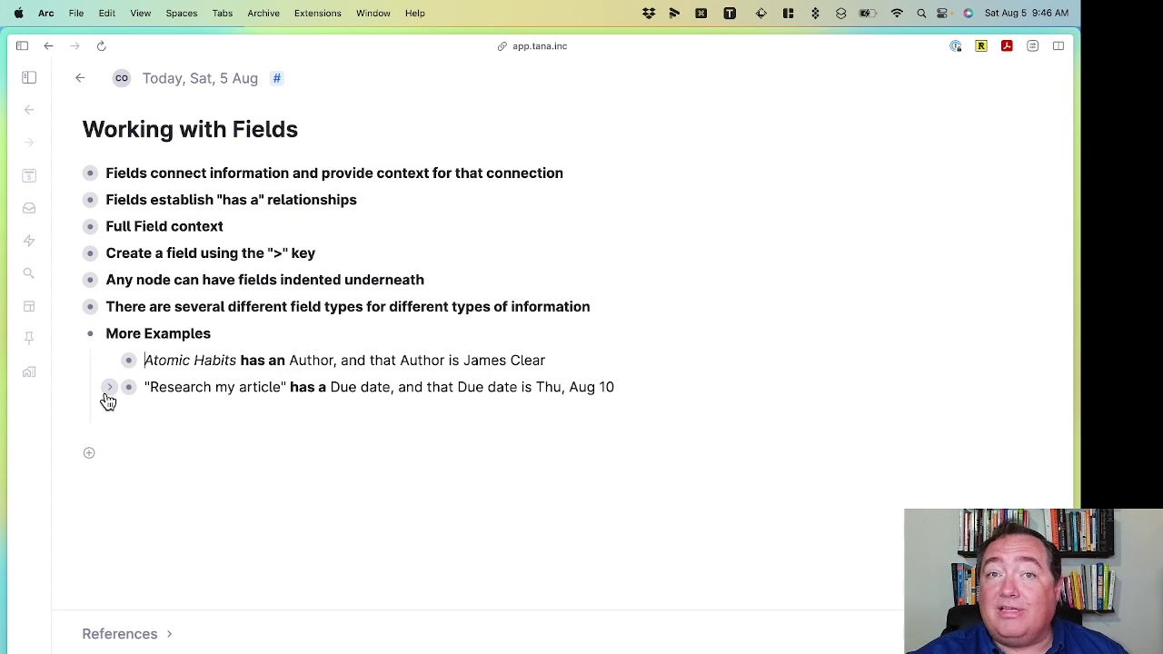
# Step: Show Research my article's Due date of Thu, Aug 10, add an empty node, then fold More Examples
pyautogui.click(109, 388)
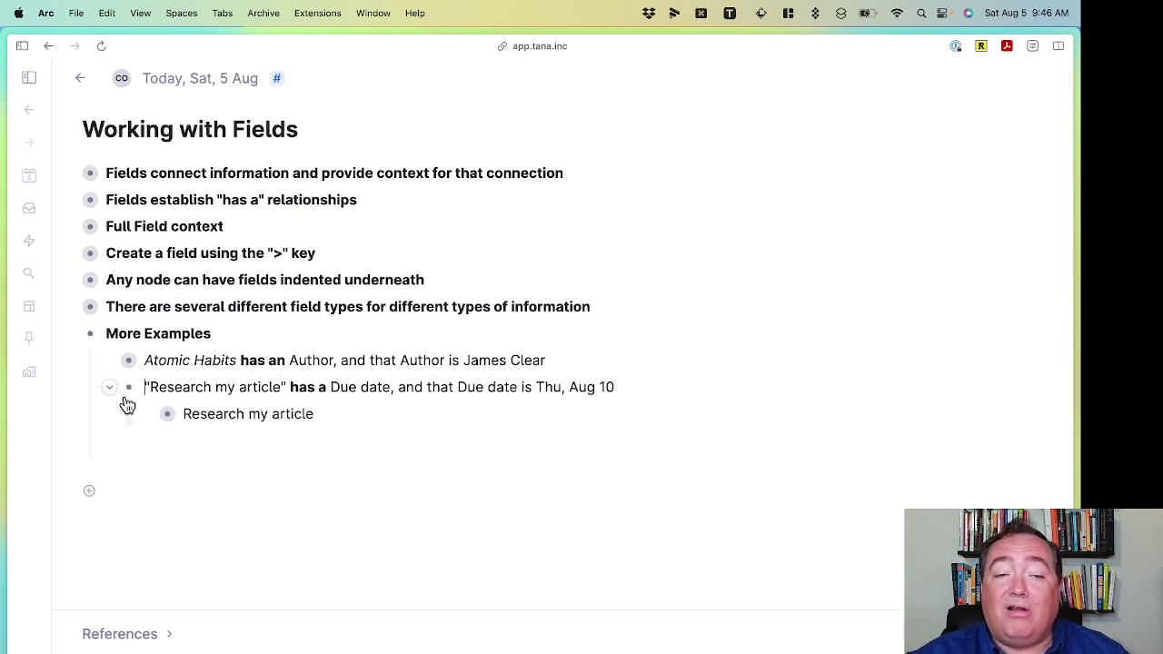
pyautogui.click(149, 415)
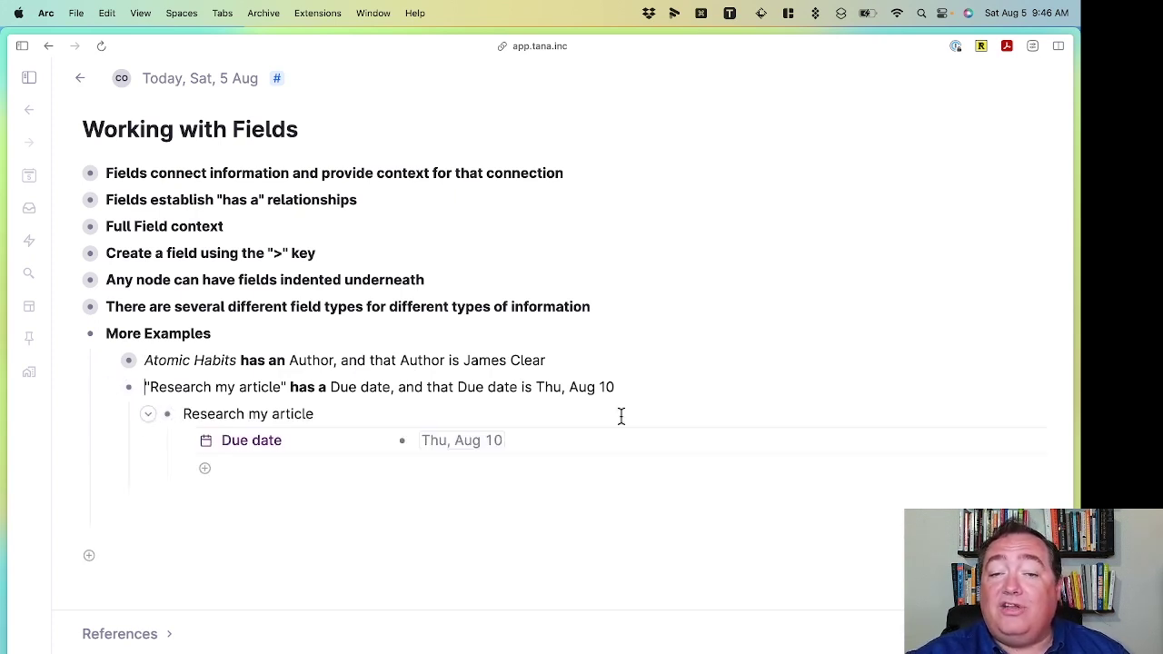
pyautogui.click(312, 414)
pyautogui.click(302, 436)
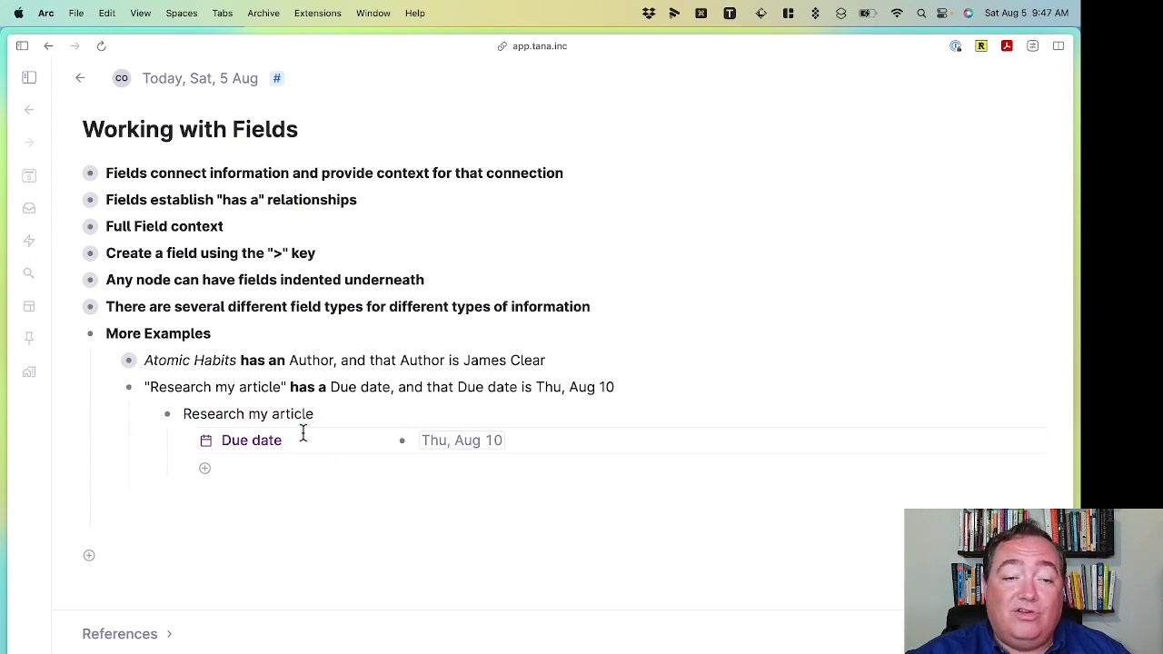
pyautogui.moveTo(206, 442)
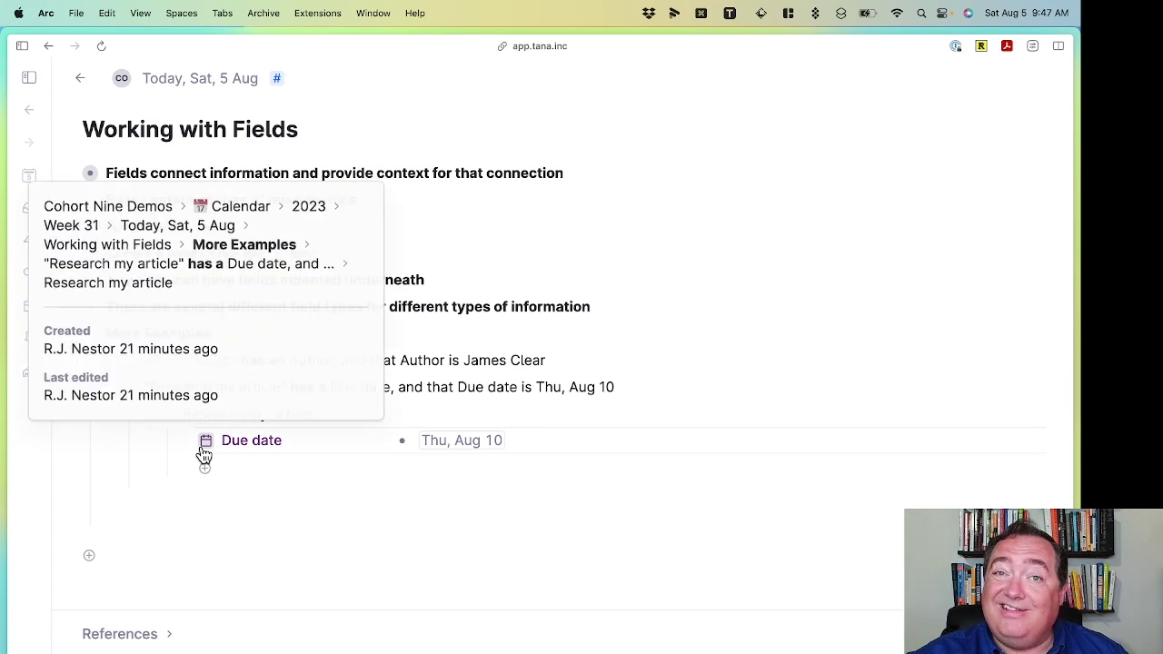
pyautogui.click(358, 525)
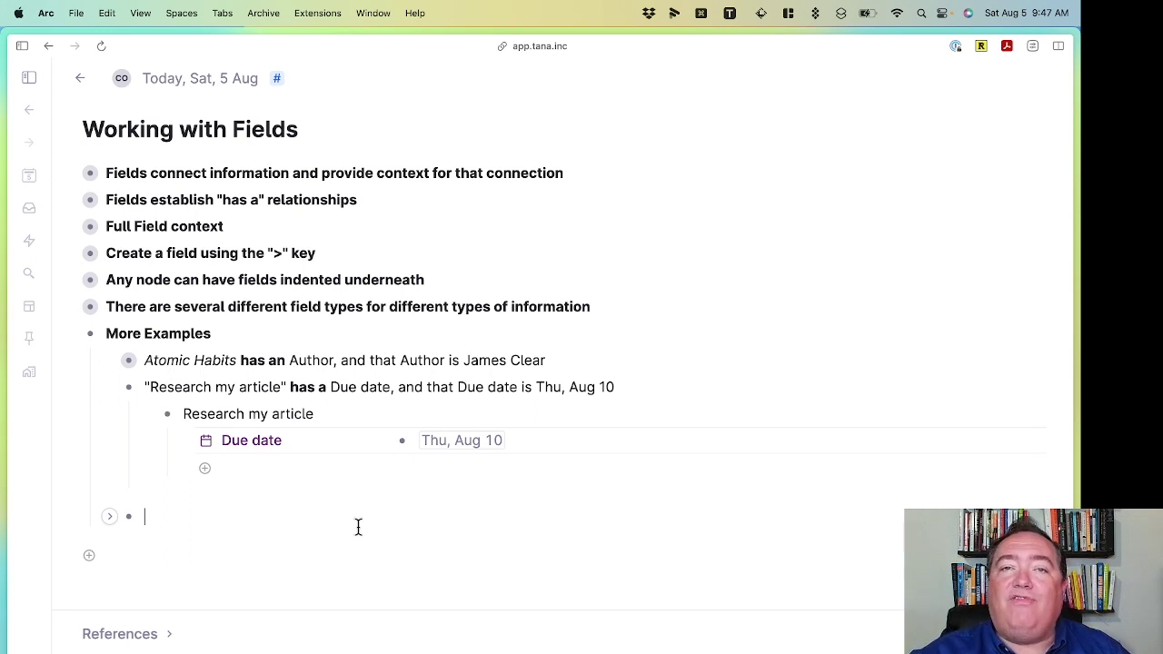
pyautogui.click(72, 338)
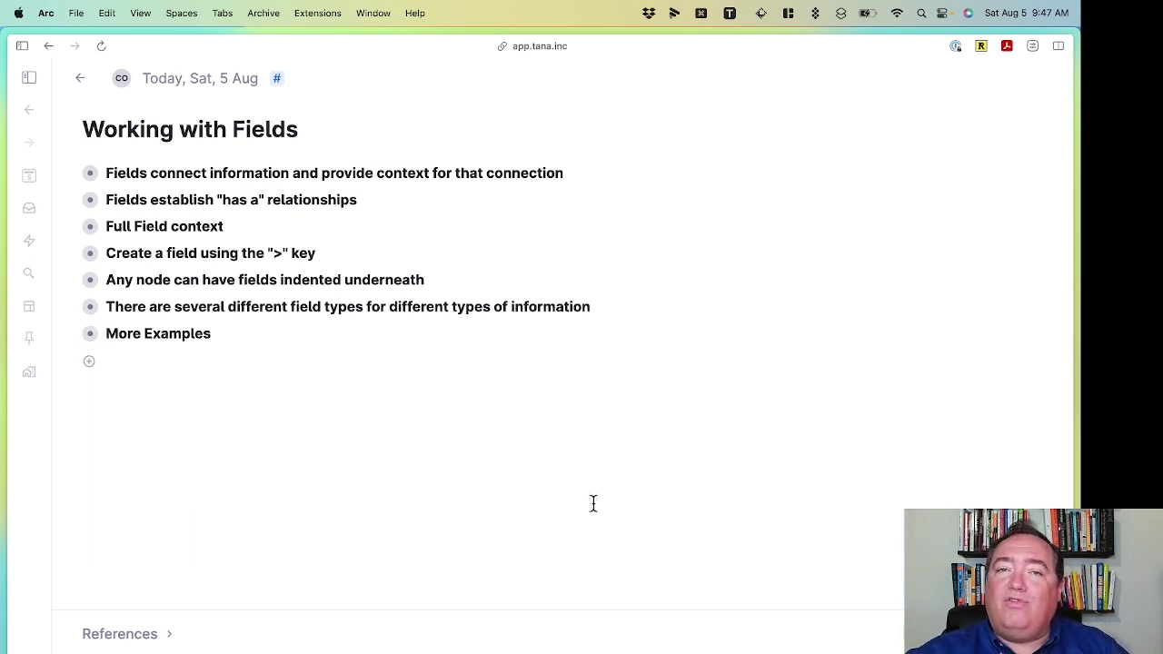